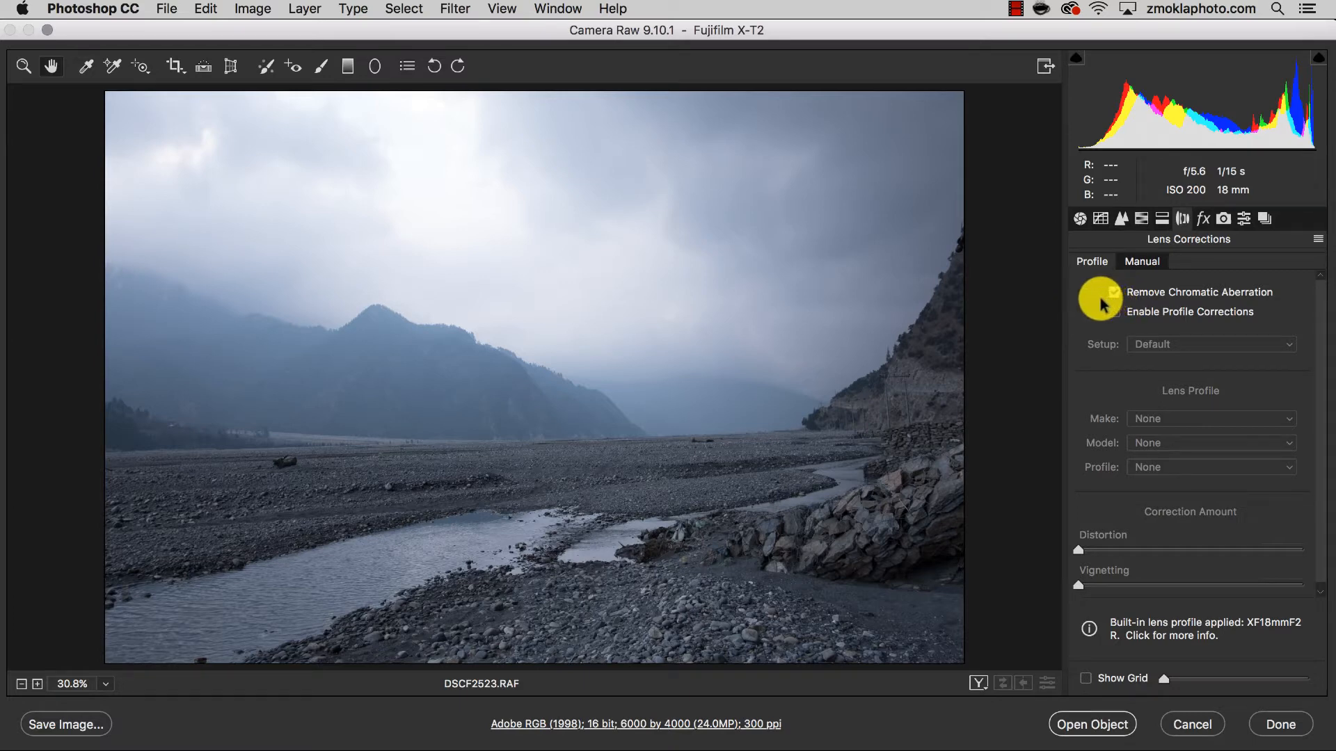
Step: Turn off Remove Chromatic Aberration for the mountain photo
key("super+plus")
key("super+plus")
key("super+plus")
key("super+plus")
key("super+plus")
key("super+plus")
key("super+plus")
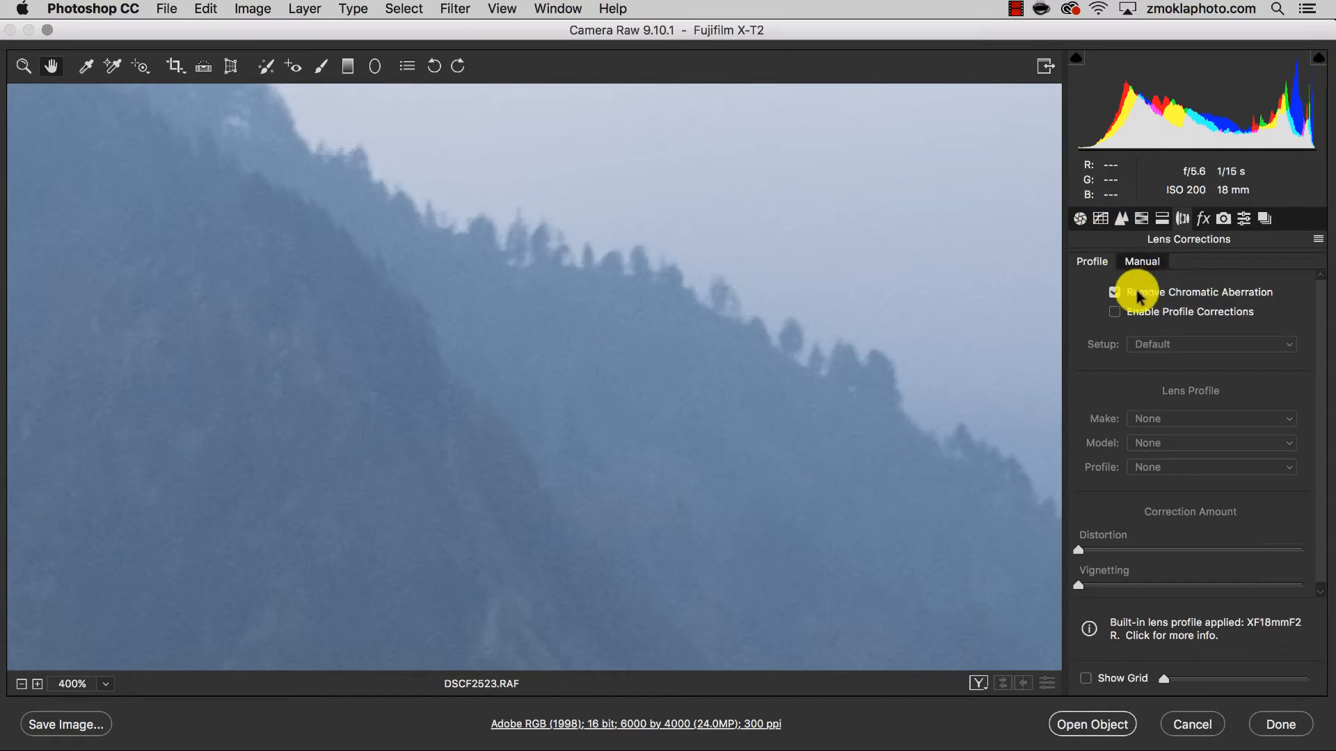
left_click(1114, 292)
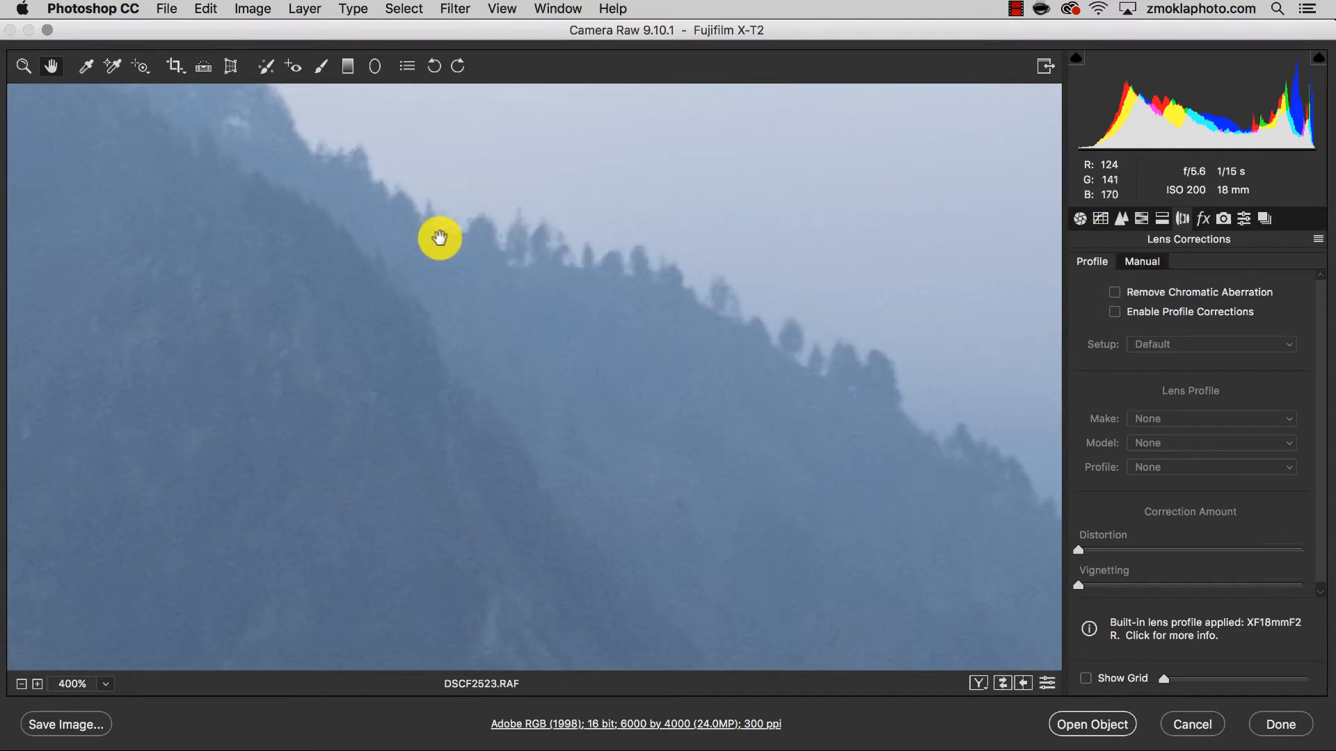
Step: Examine the tree line along the distant mountain ridge for colour fringing at 400% and 600% magnification
left_click_drag(301, 230, 599, 385)
left_click_drag(340, 323, 624, 466)
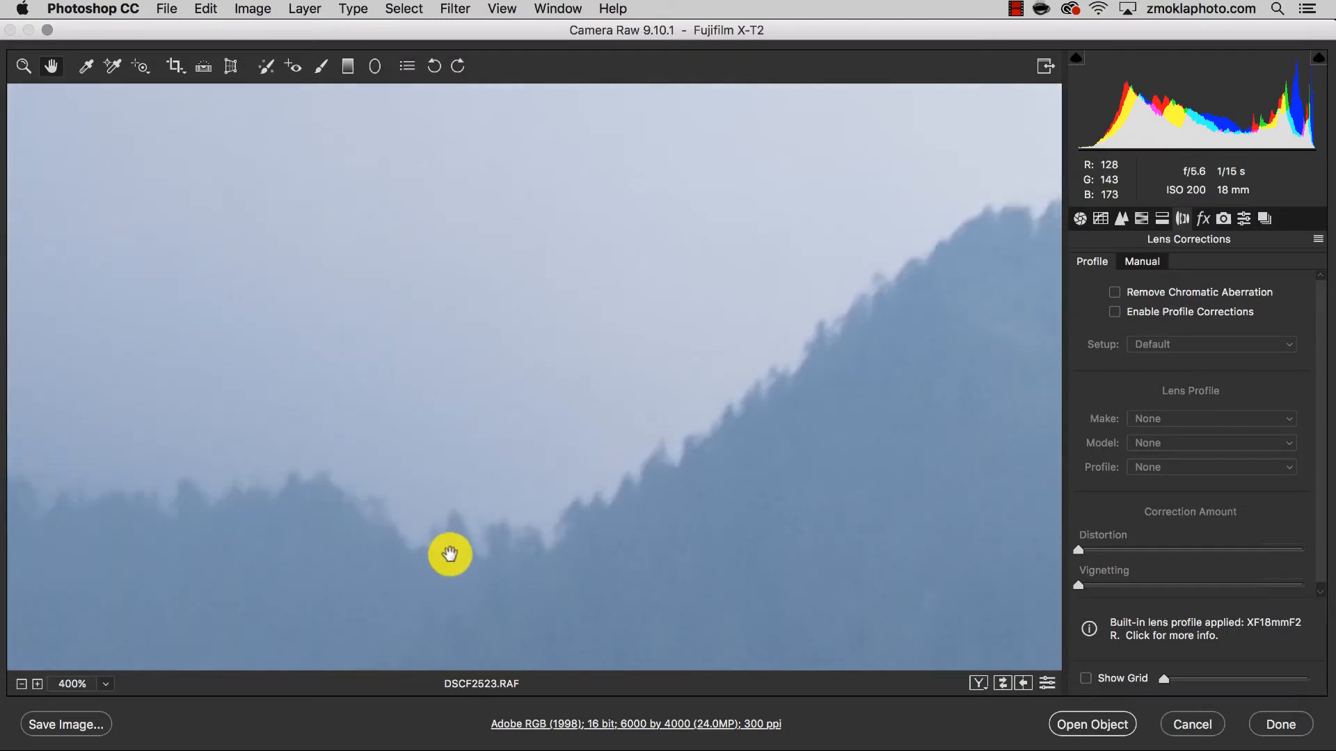
left_click_drag(331, 522, 603, 394)
left_click_drag(848, 469, 449, 413)
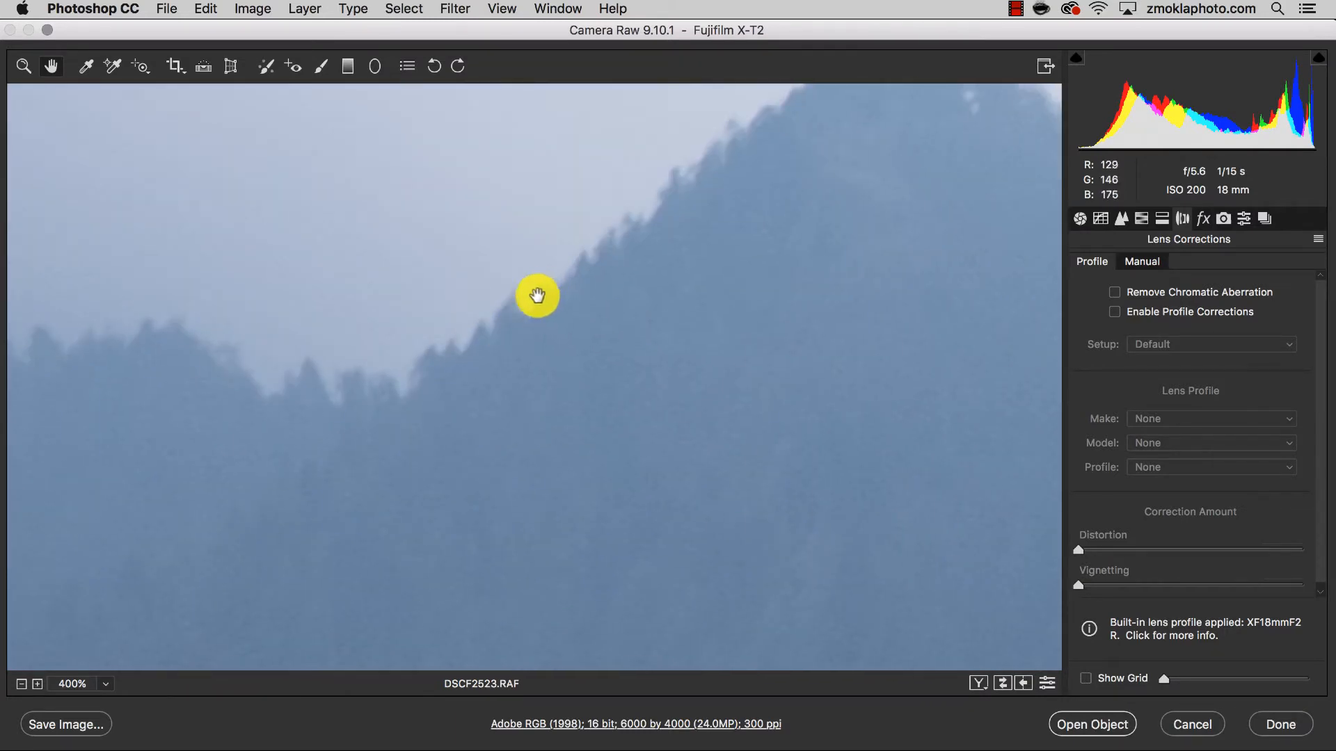
left_click(578, 359, "super")
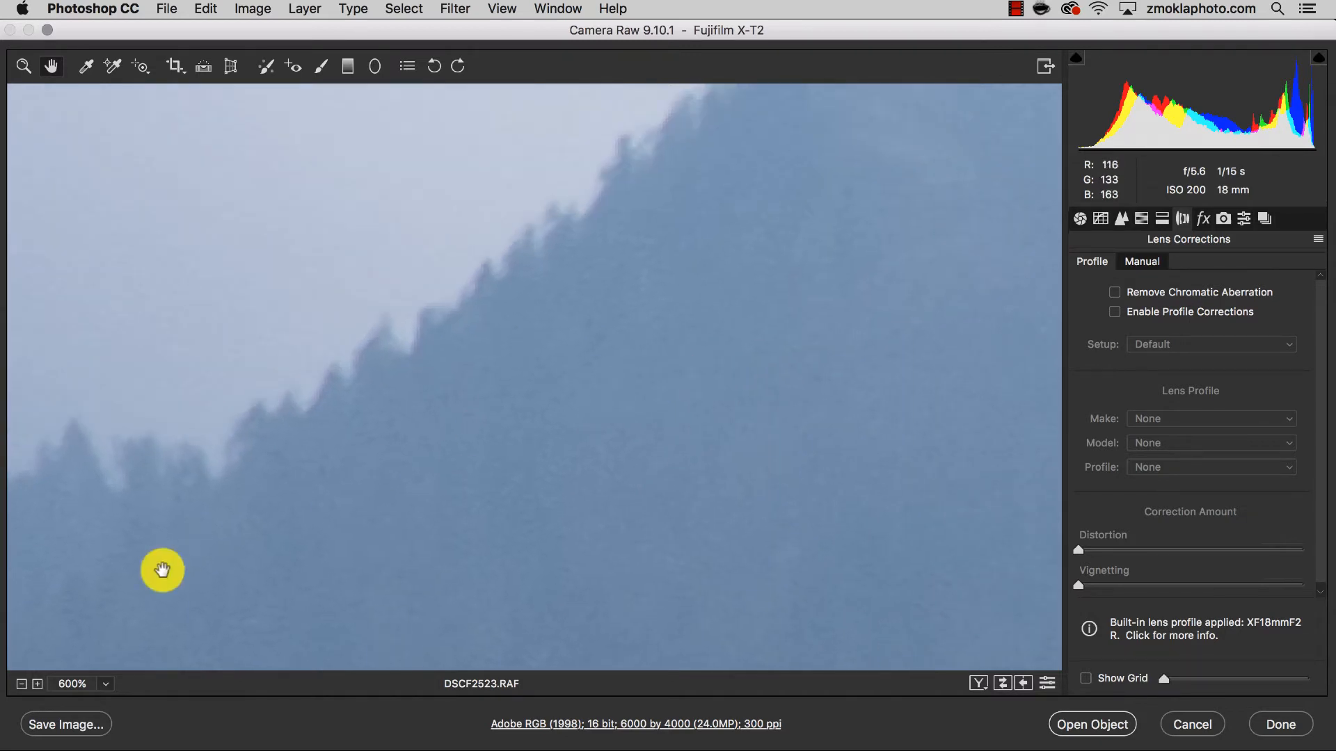
key("super+minus")
key("super+minus")
key("super+minus")
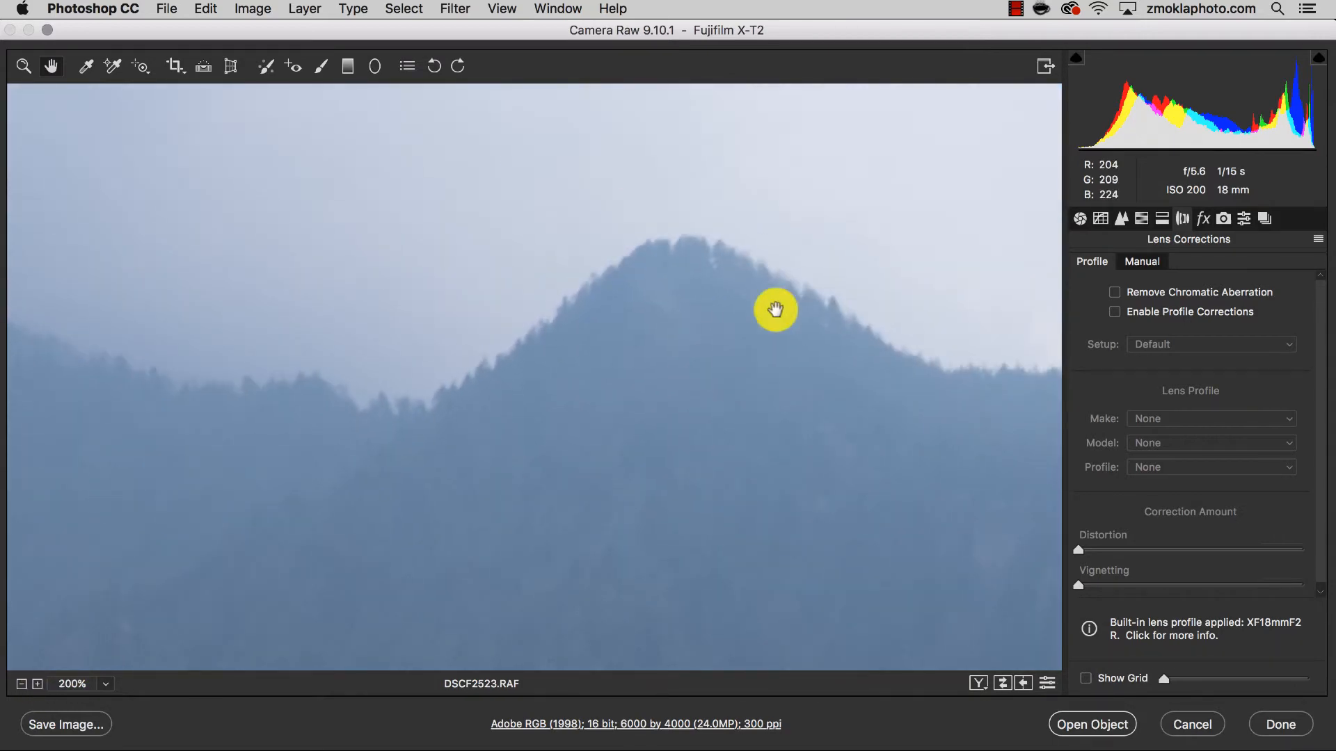
Step: Examine the dark trees and rock edge of the steep hillside against the sky for purple and green fringes at 600%
left_click_drag(851, 336, 286, 345)
left_click_drag(765, 396, 229, 333)
left_click_drag(789, 532, 609, 418)
left_click_drag(630, 270, 498, 400)
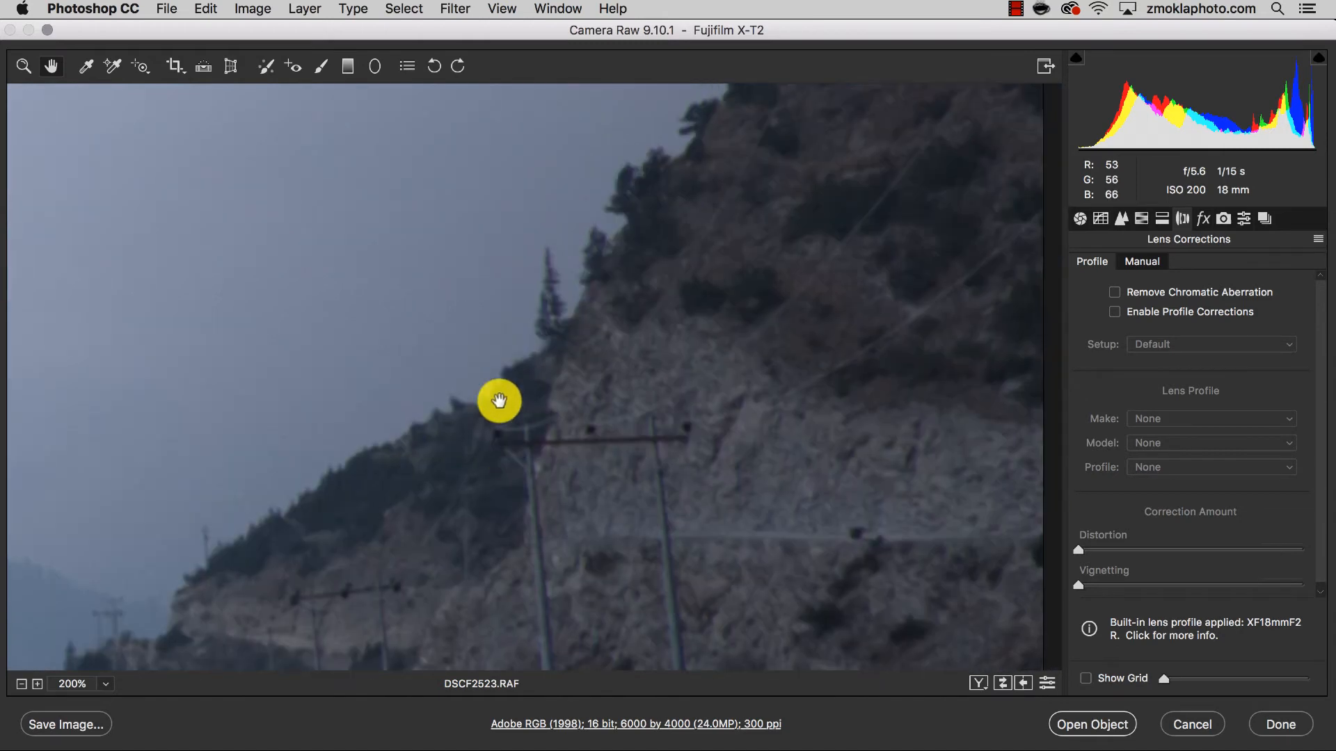
left_click_drag(727, 284, 552, 440)
key("super+plus")
left_click(531, 368)
left_click(531, 368)
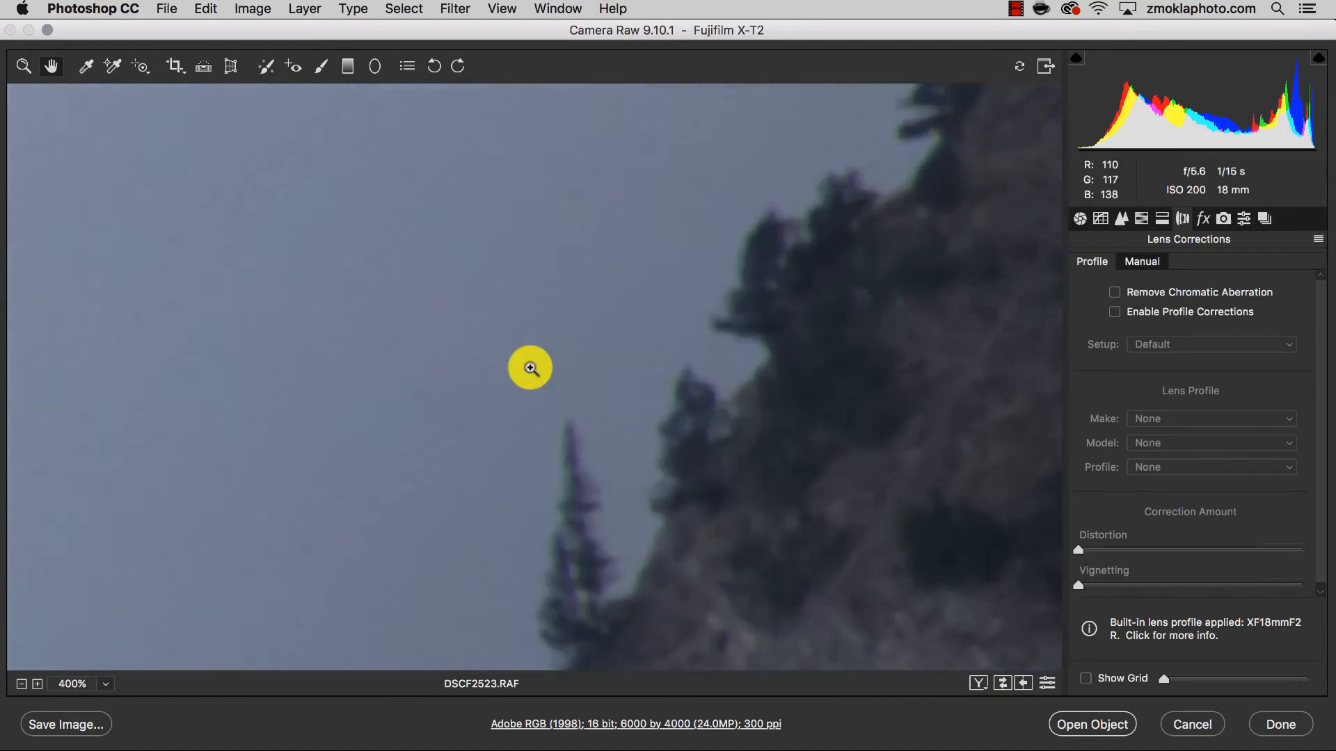
left_click(528, 367)
left_click_drag(716, 524, 710, 300)
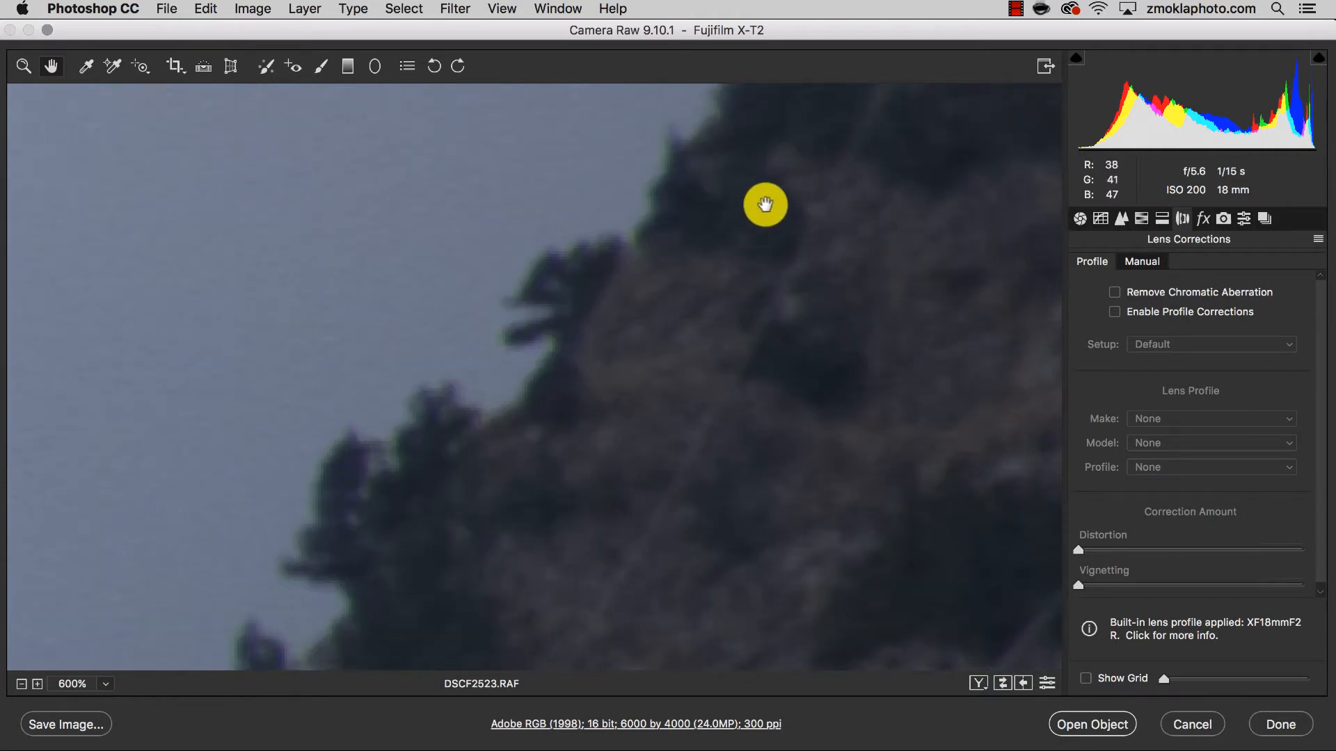
left_click_drag(765, 197, 649, 445)
left_click_drag(826, 232, 761, 427)
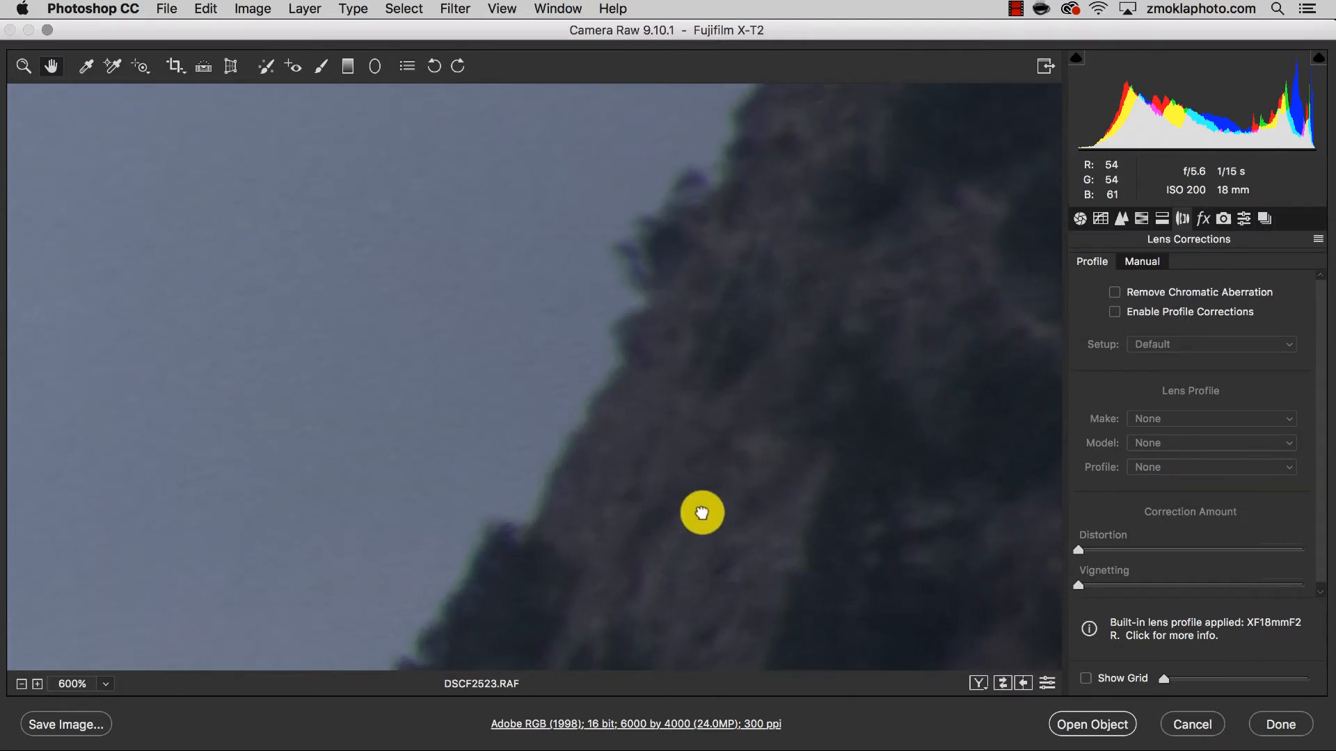
left_click_drag(704, 513, 749, 363)
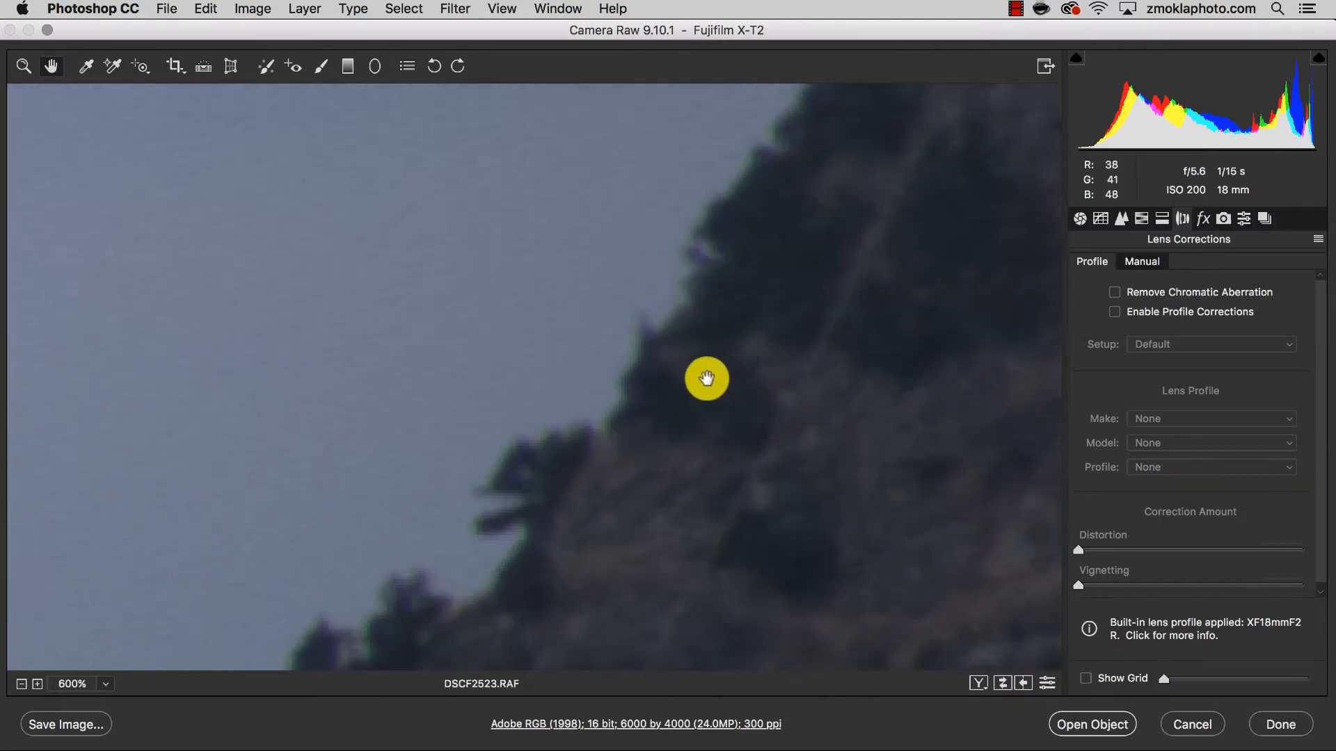
left_click_drag(666, 501, 829, 286)
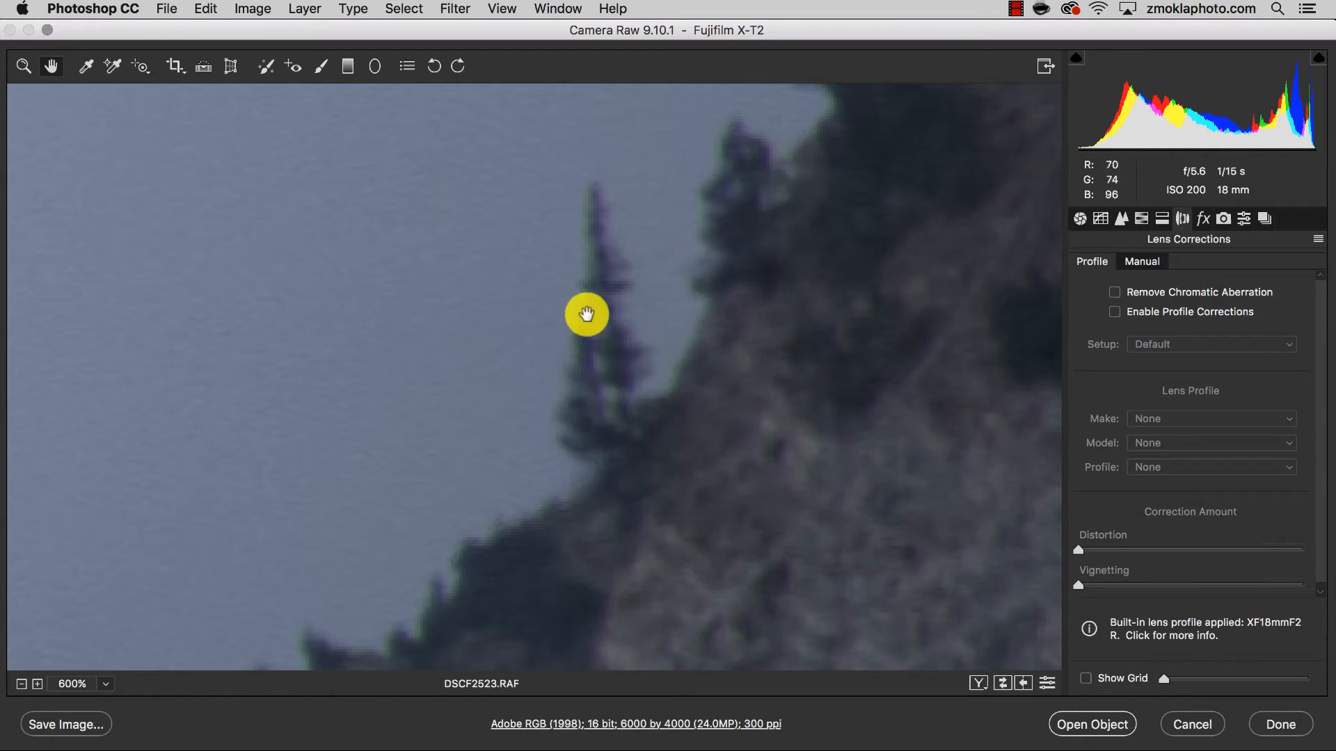
Step: Check the hillside edge down to the utility poles for fringing and enable Remove Chromatic Aberration
left_click_drag(518, 496, 780, 211)
left_click_drag(610, 359, 766, 198)
left_click_drag(336, 466, 766, 229)
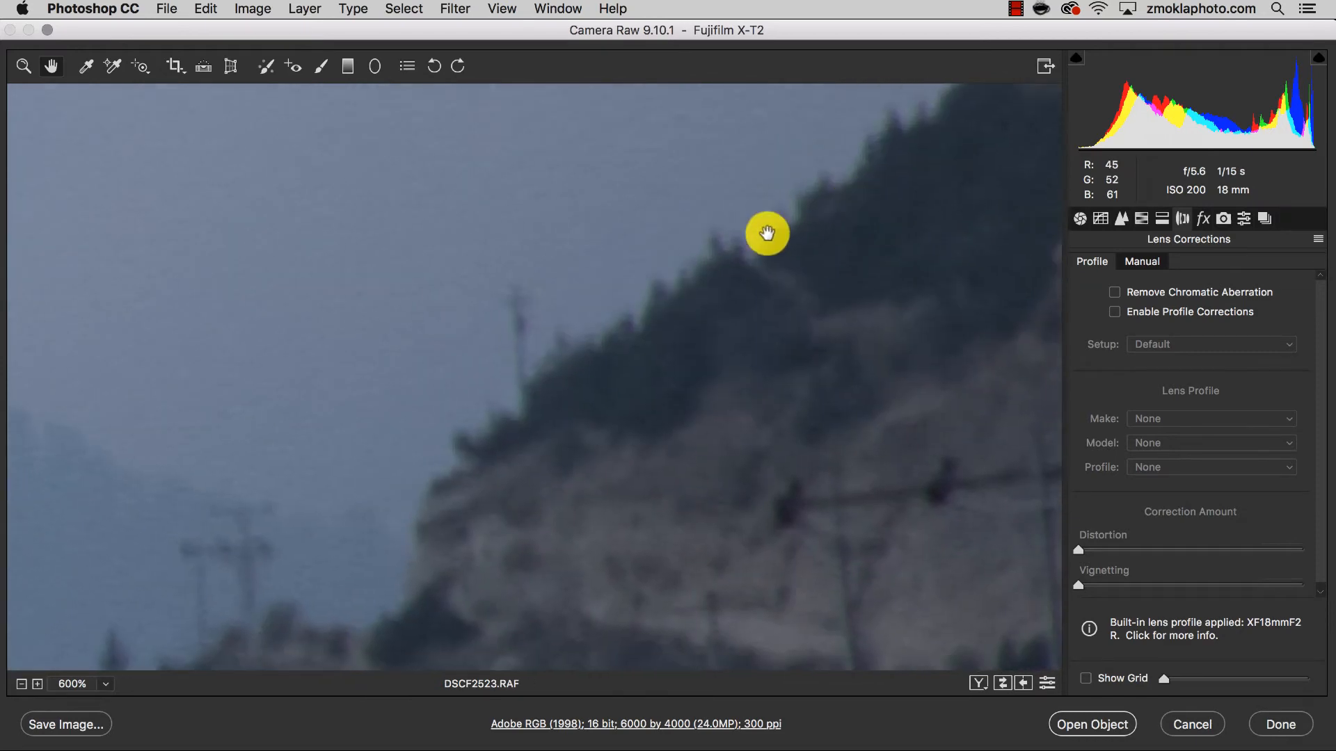
left_click_drag(846, 247, 571, 480)
left_click_drag(1013, 211, 622, 465)
left_click_drag(726, 302, 727, 353)
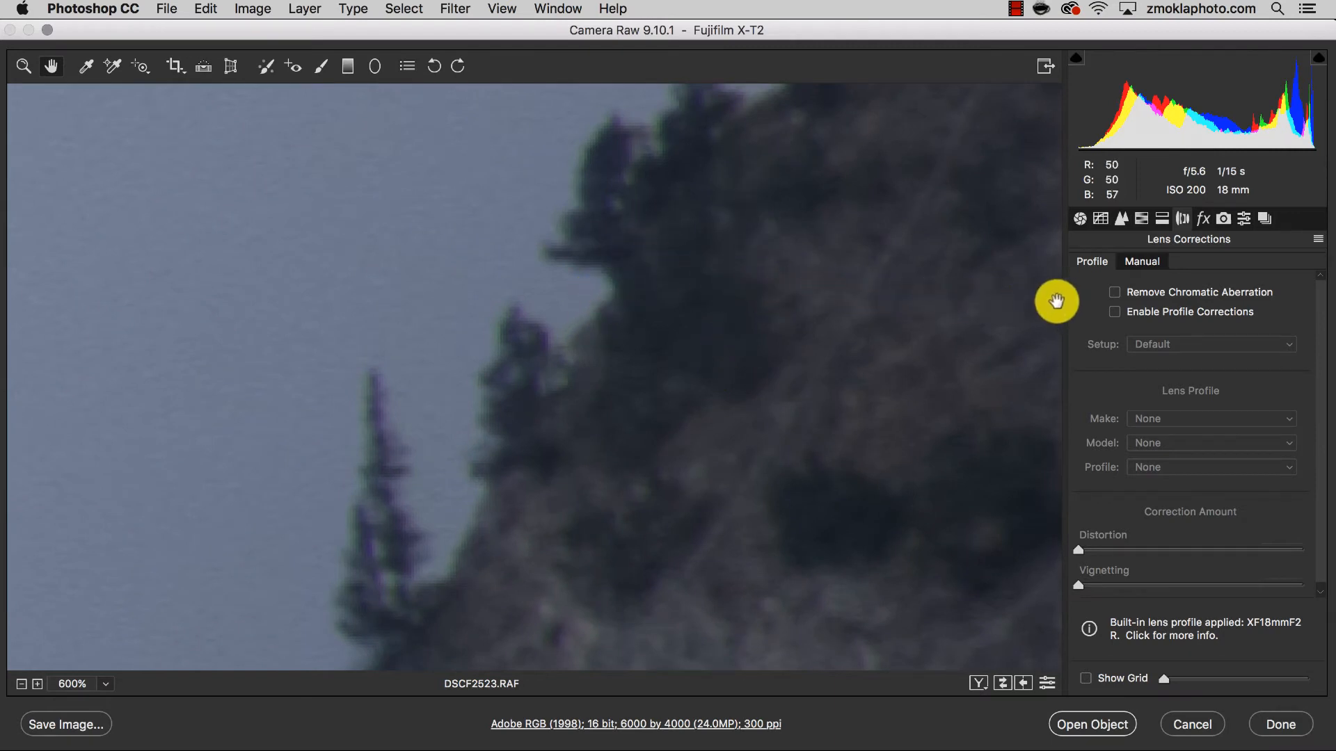
left_click(1116, 294)
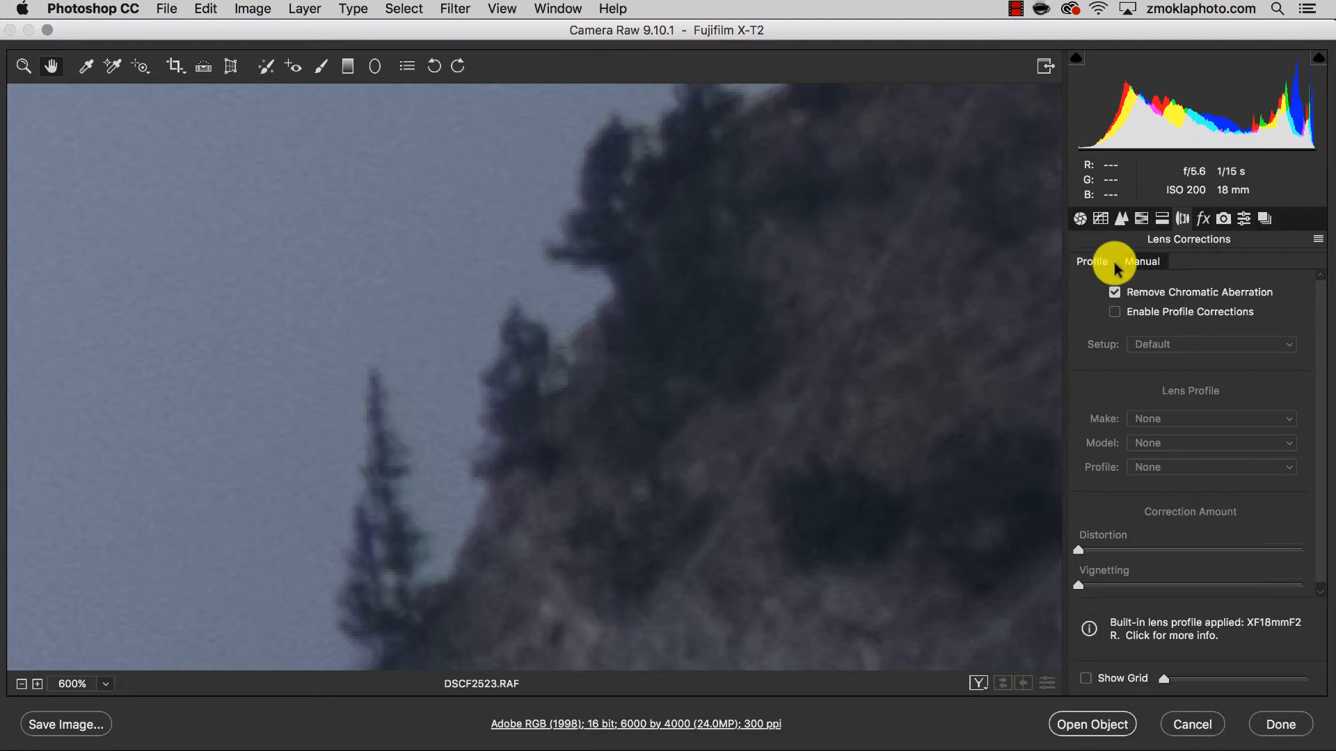
Step: Set the manual Defringe Purple Amount to 4 while judging the fringe on the lone pine tree
left_click(1144, 262)
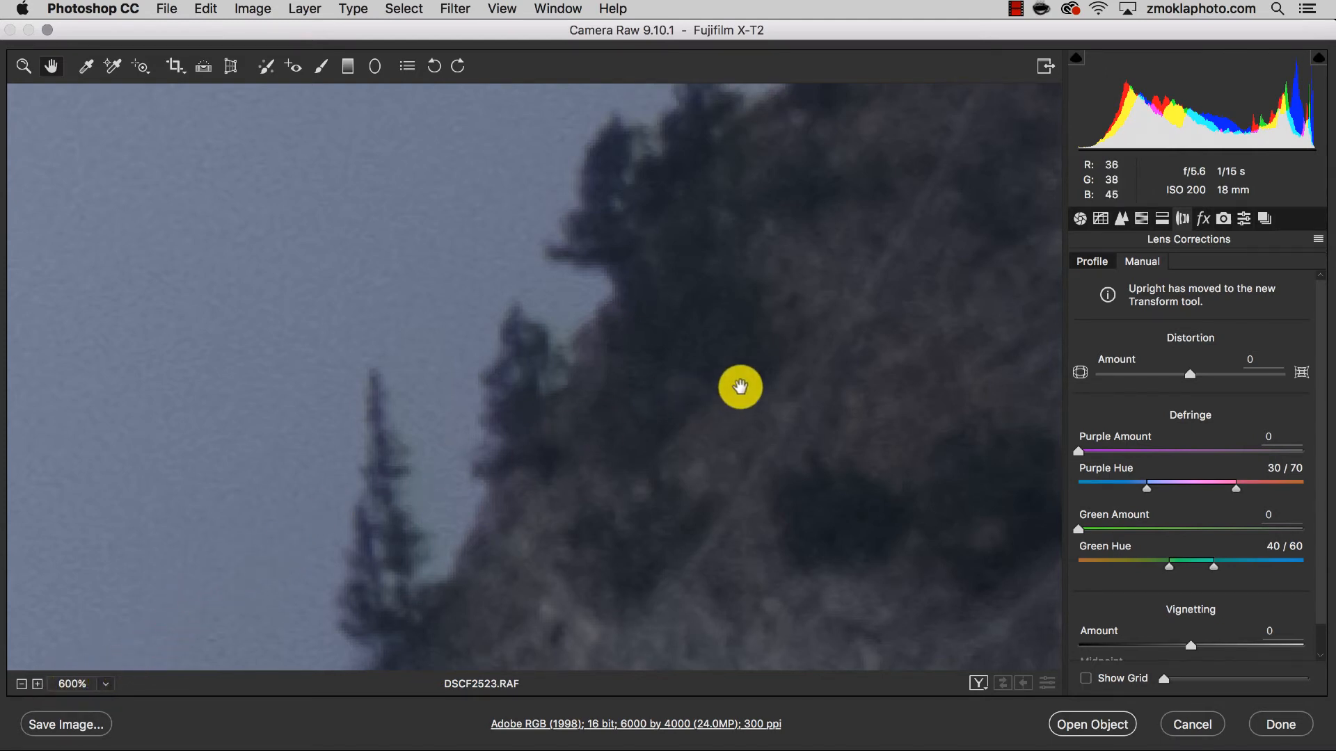
left_click_drag(561, 402, 674, 277)
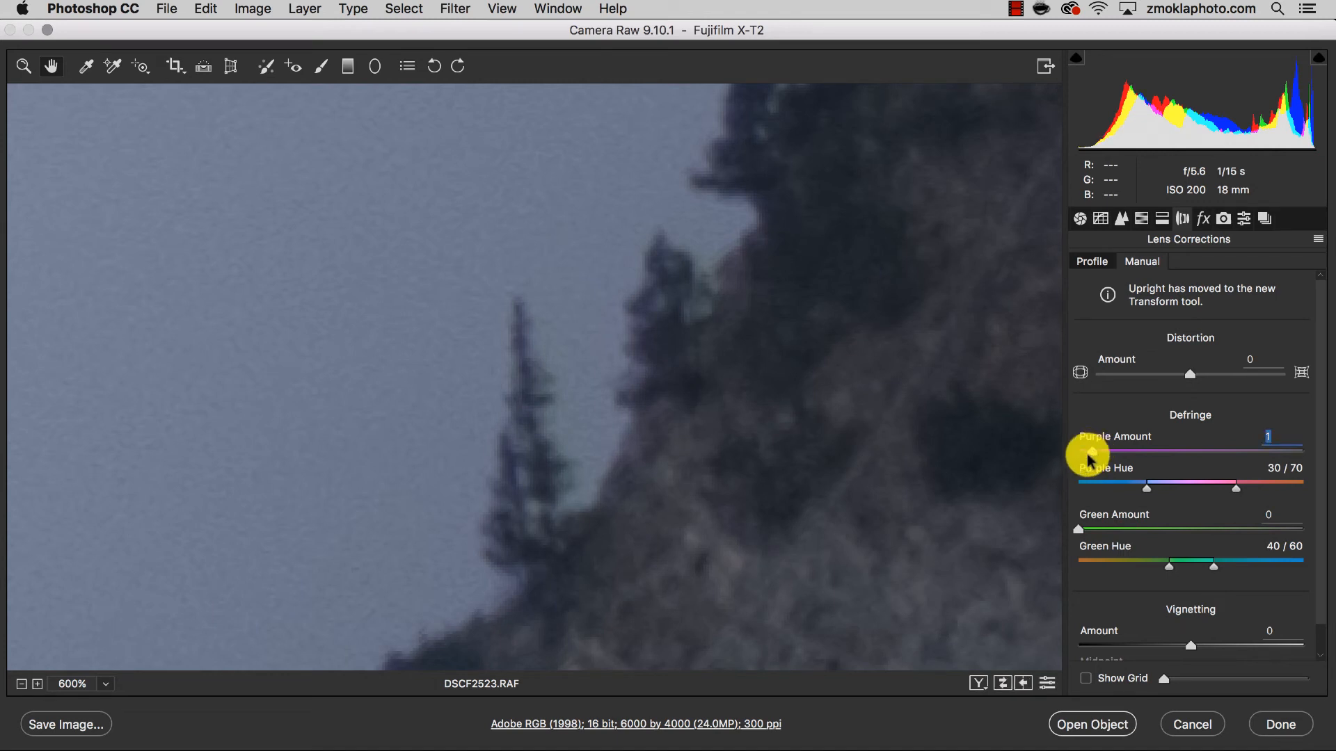
left_click_drag(1107, 458, 1158, 460)
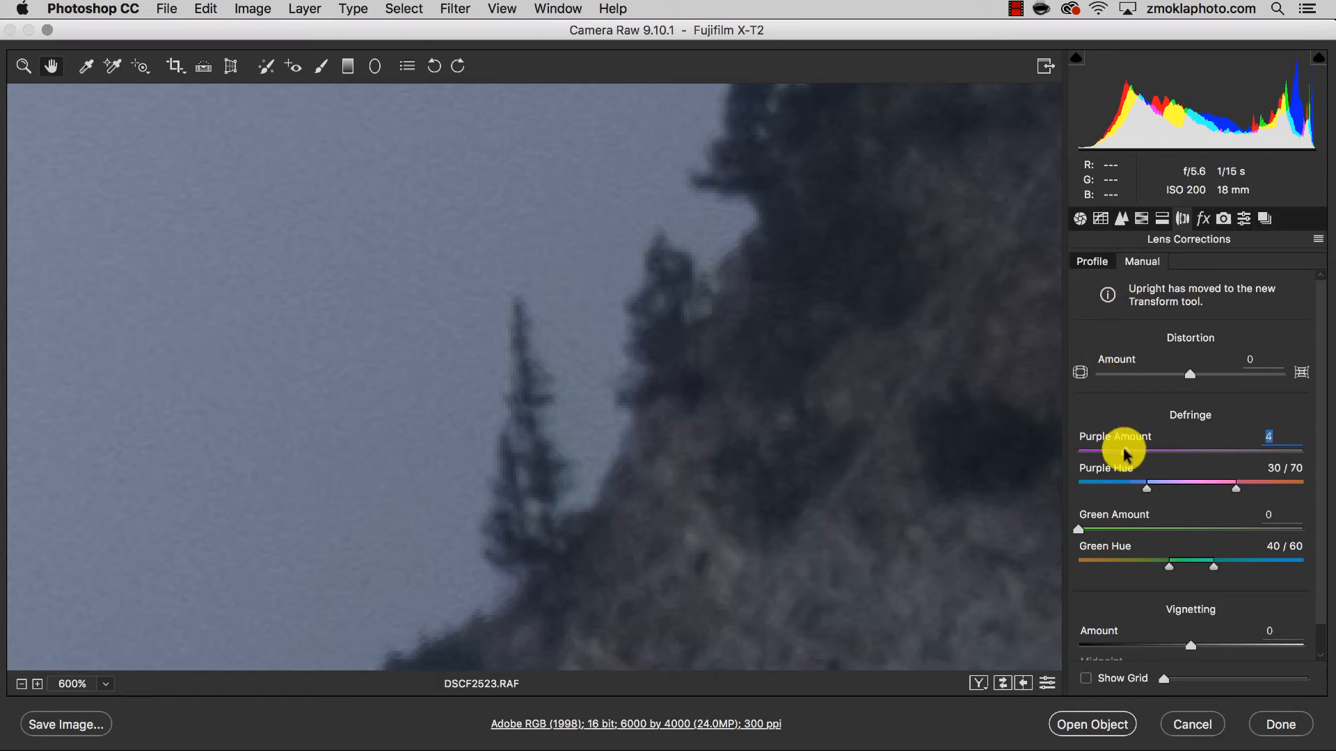
left_click_drag(1106, 455, 1128, 457)
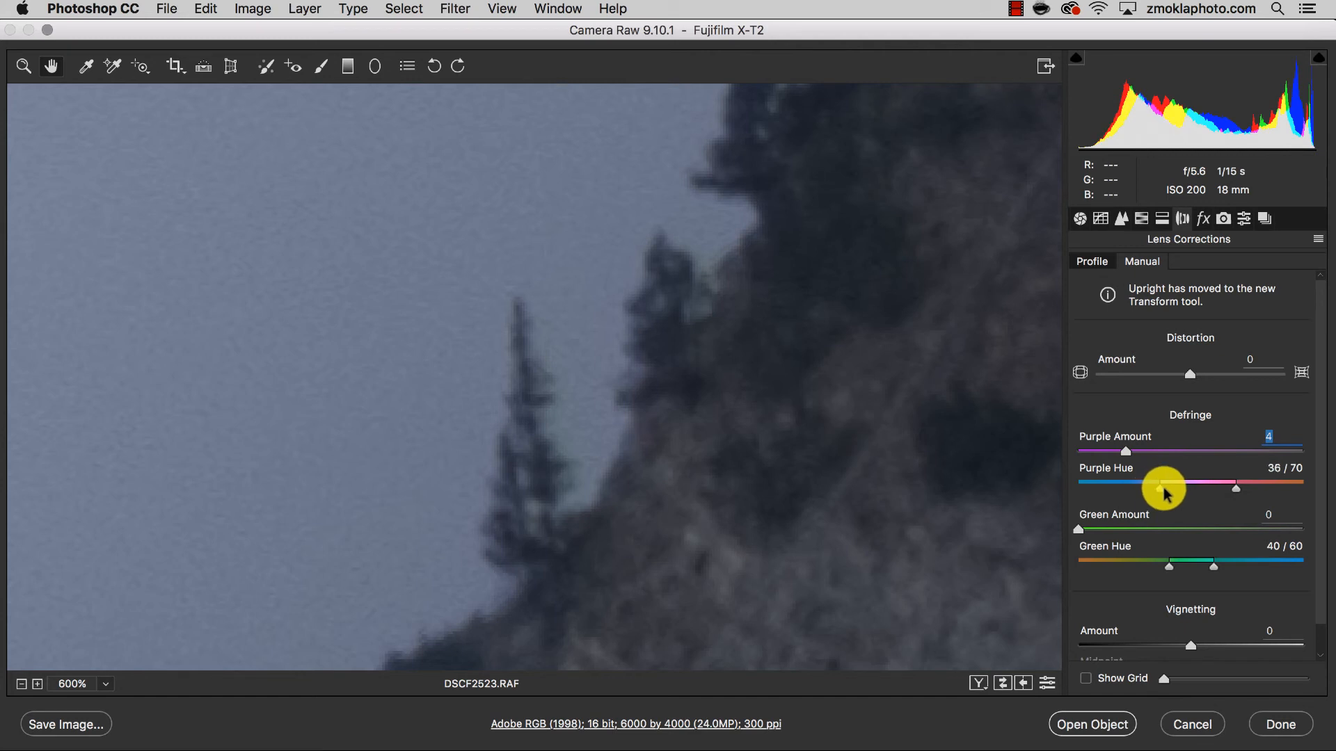
Step: Narrow the Defringe Purple Hue range to 43 / 62
left_click_drag(1235, 489, 1243, 491)
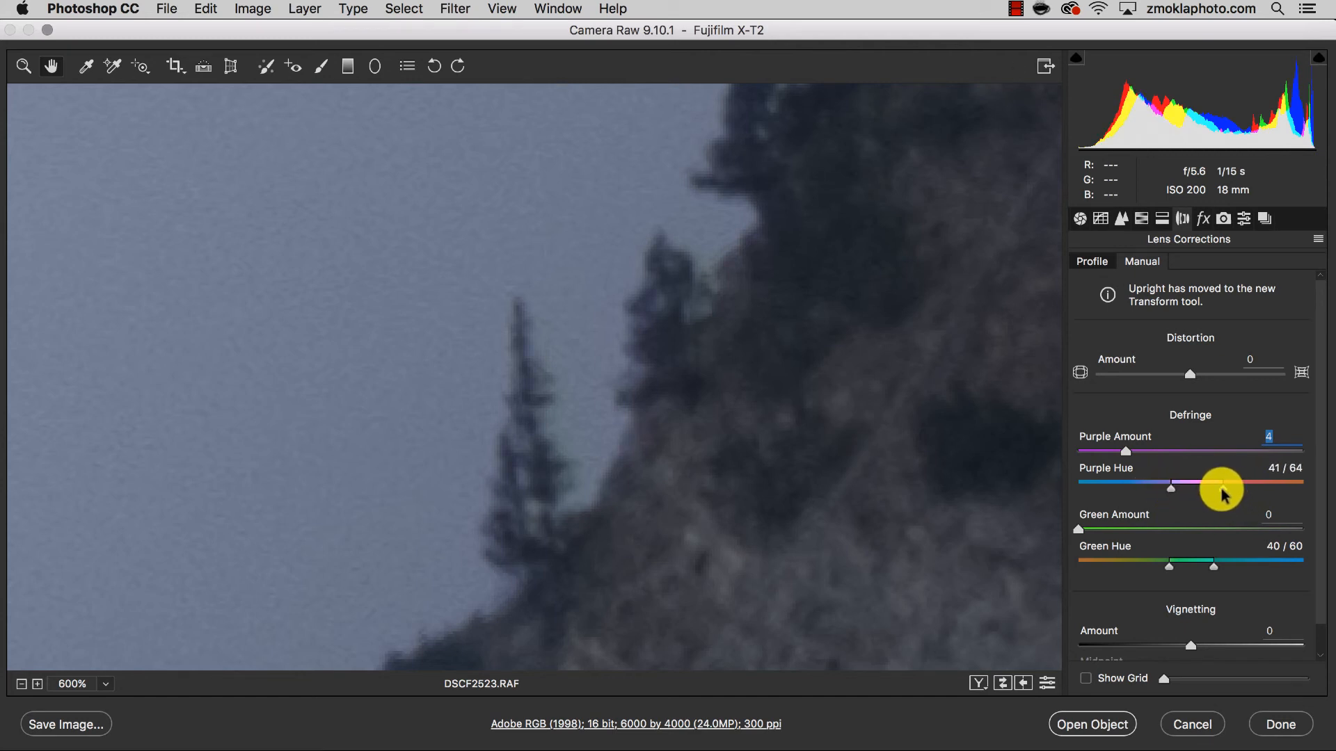
mouse_move(1219, 491)
left_mouse_down()
mouse_move(1178, 489)
mouse_move(1234, 492)
left_mouse_up()
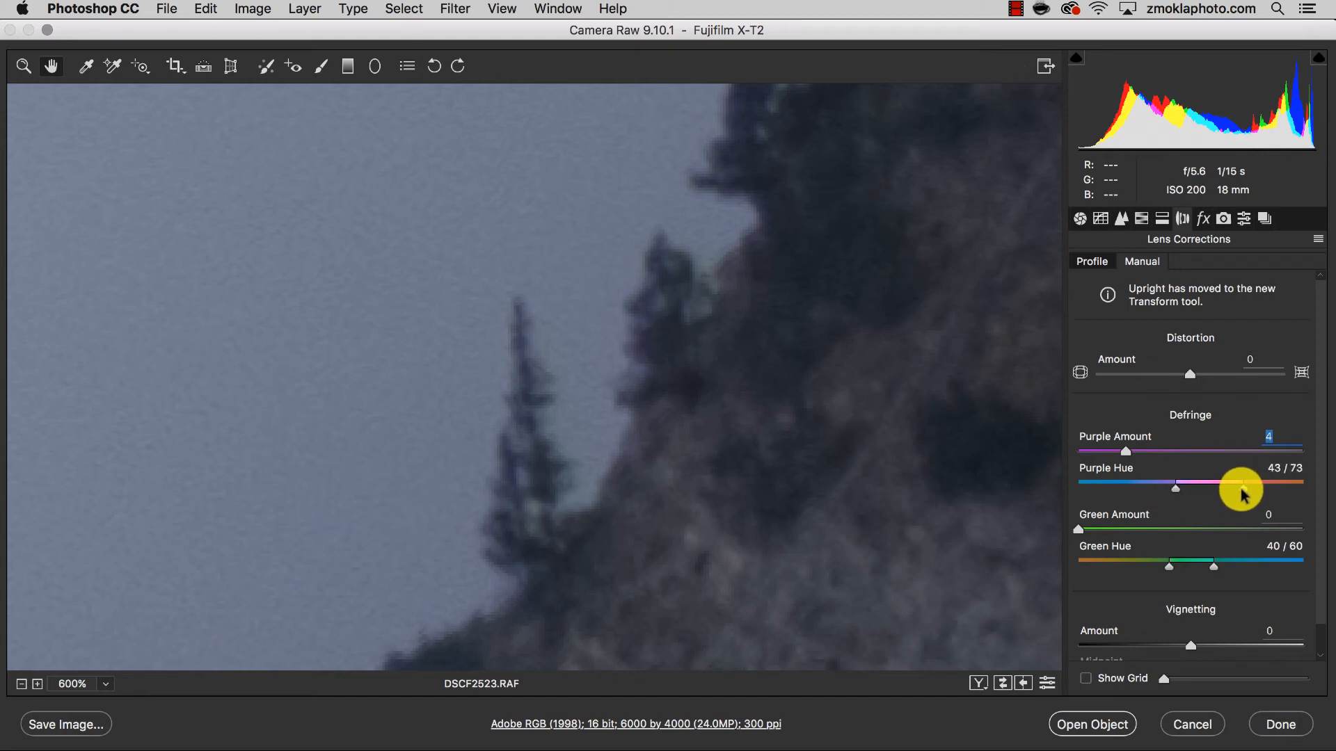
left_click_drag(1242, 493, 1222, 494)
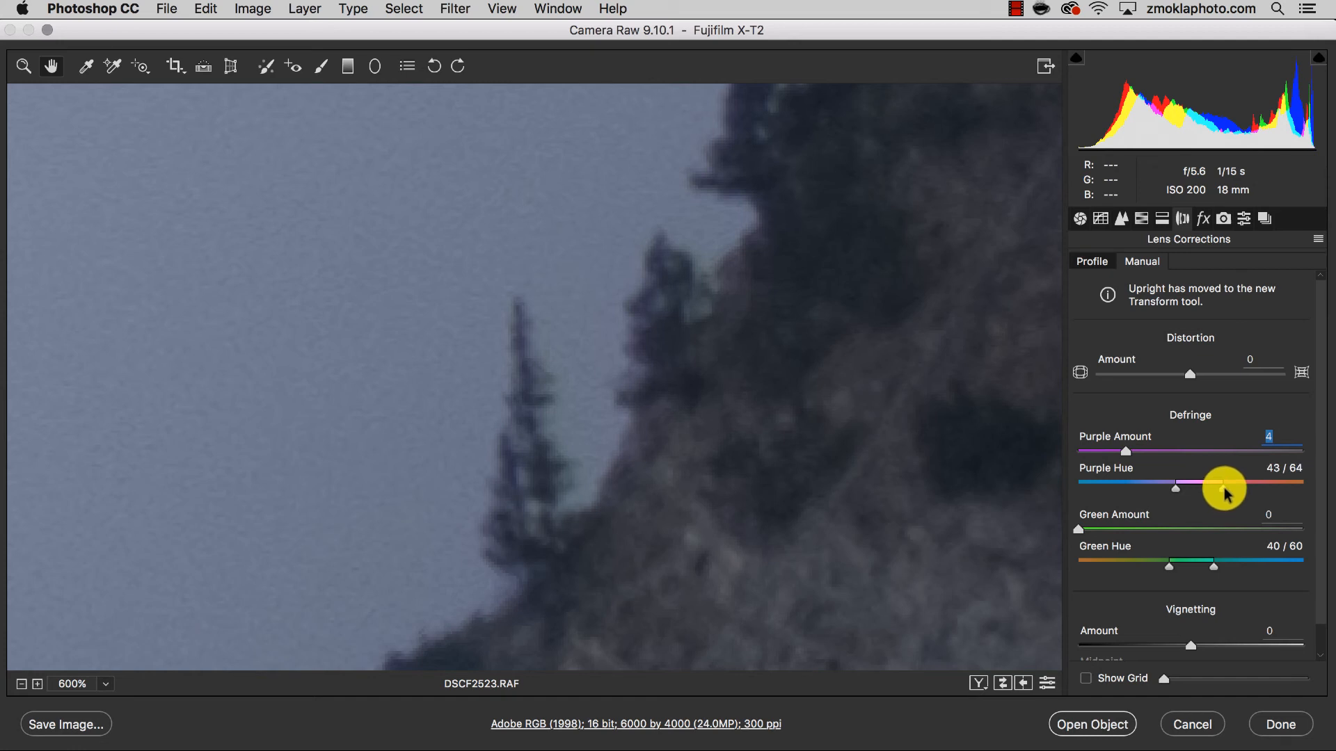
left_click_drag(1224, 491, 1219, 489)
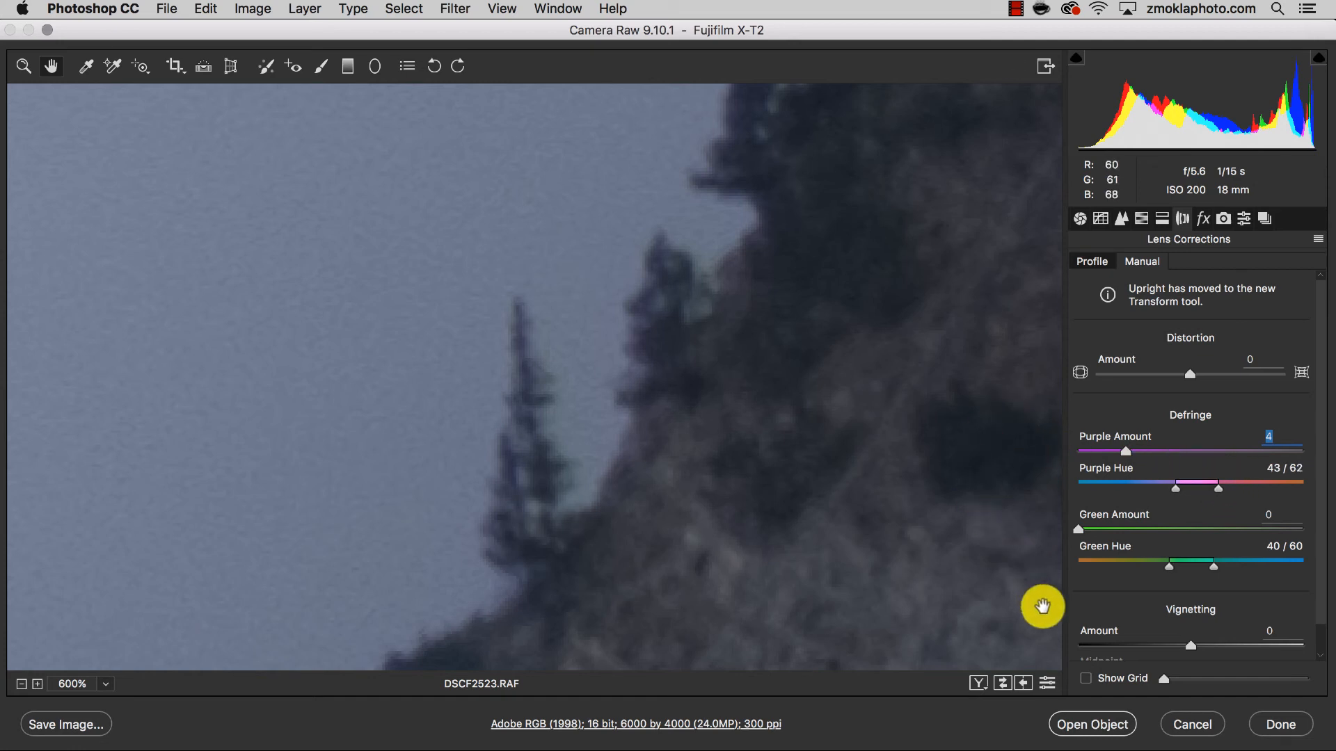
Step: Compare the pine tree's edges with the current lens correction settings and the defaults several times, keeping the current settings
left_click(1046, 684)
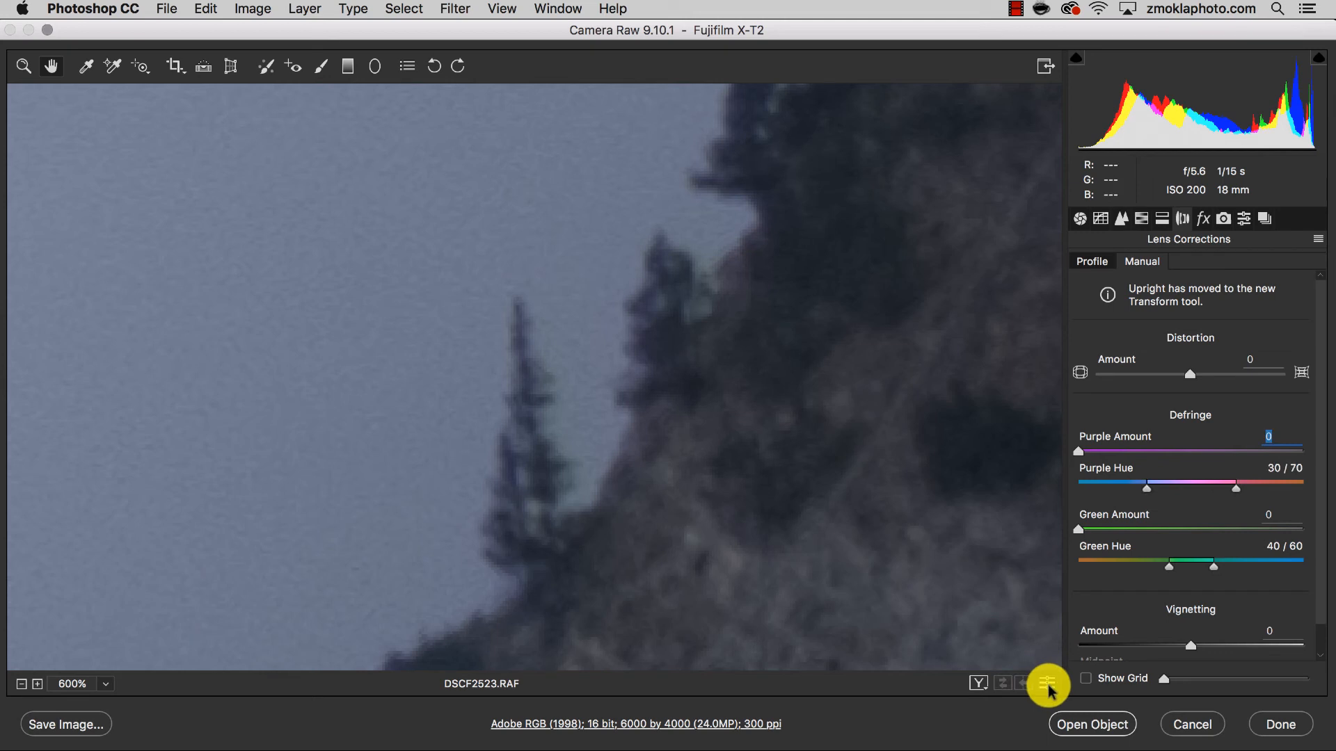
left_click(1049, 685)
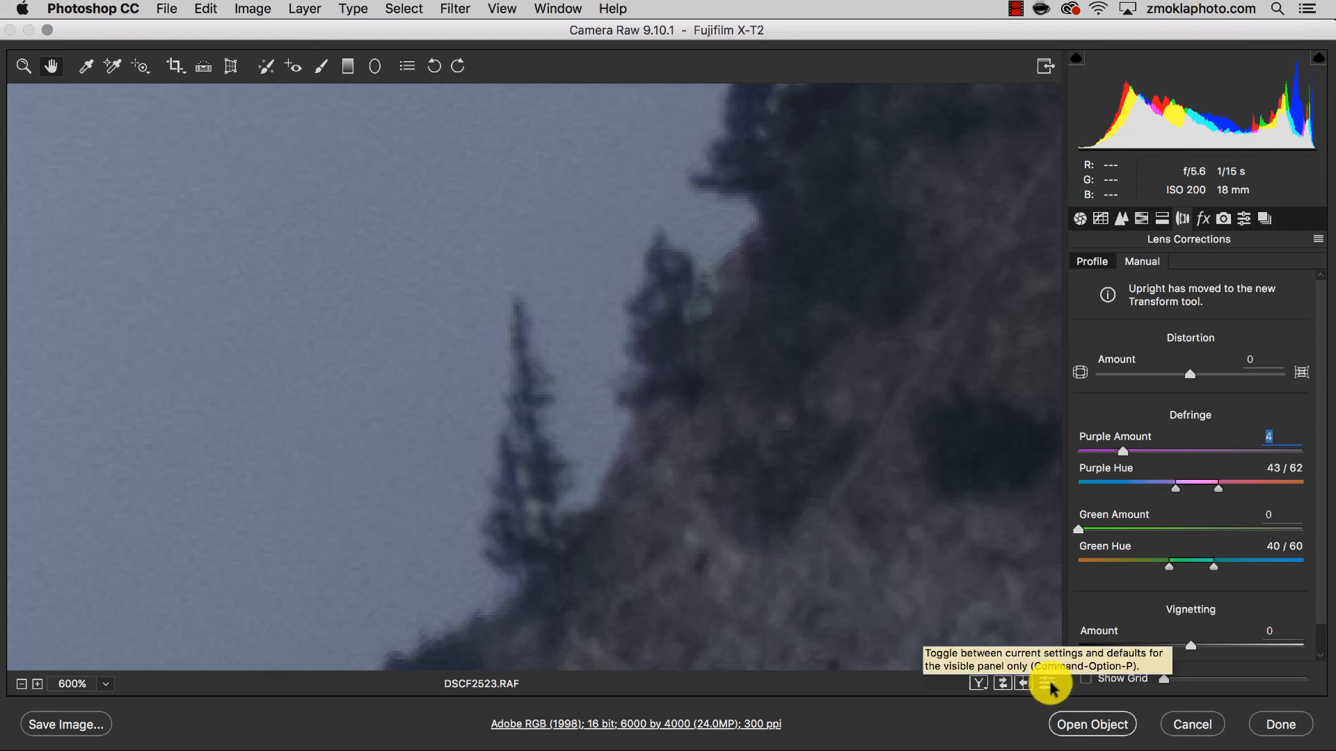
left_click(1049, 685)
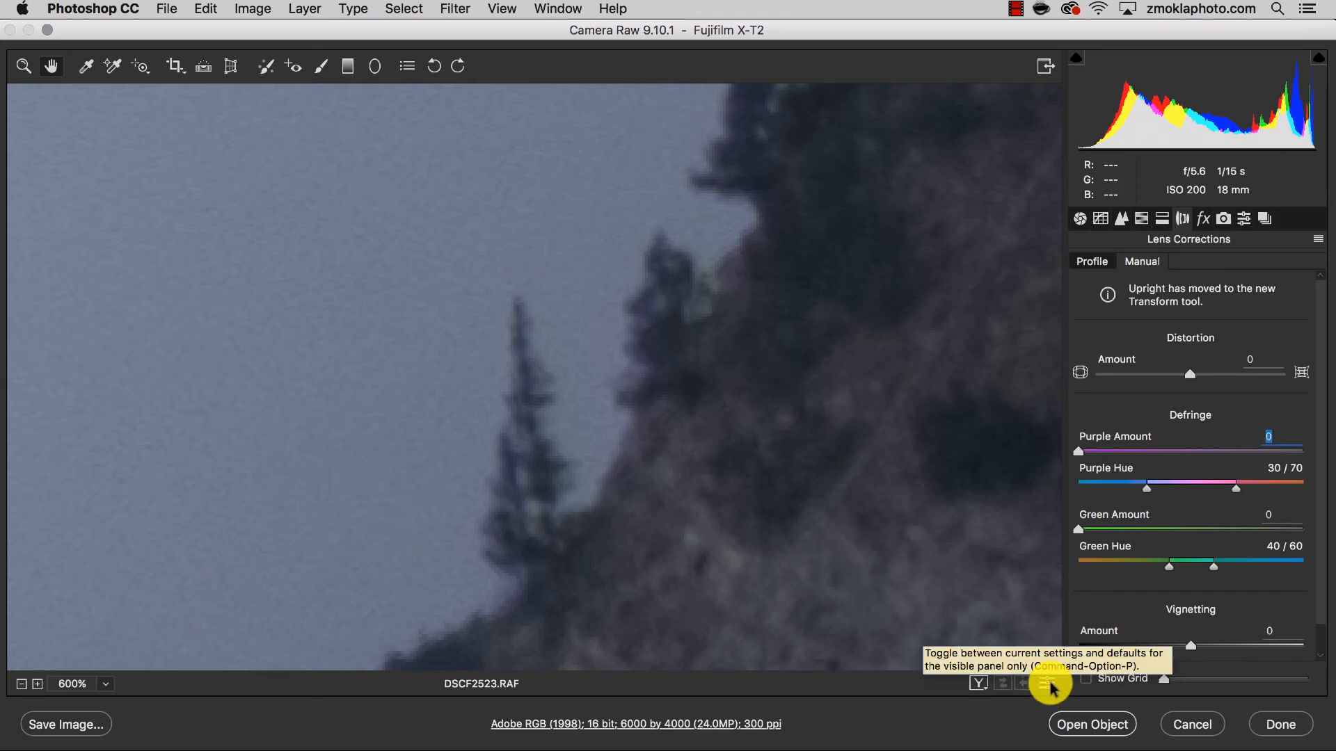
left_click(1049, 686)
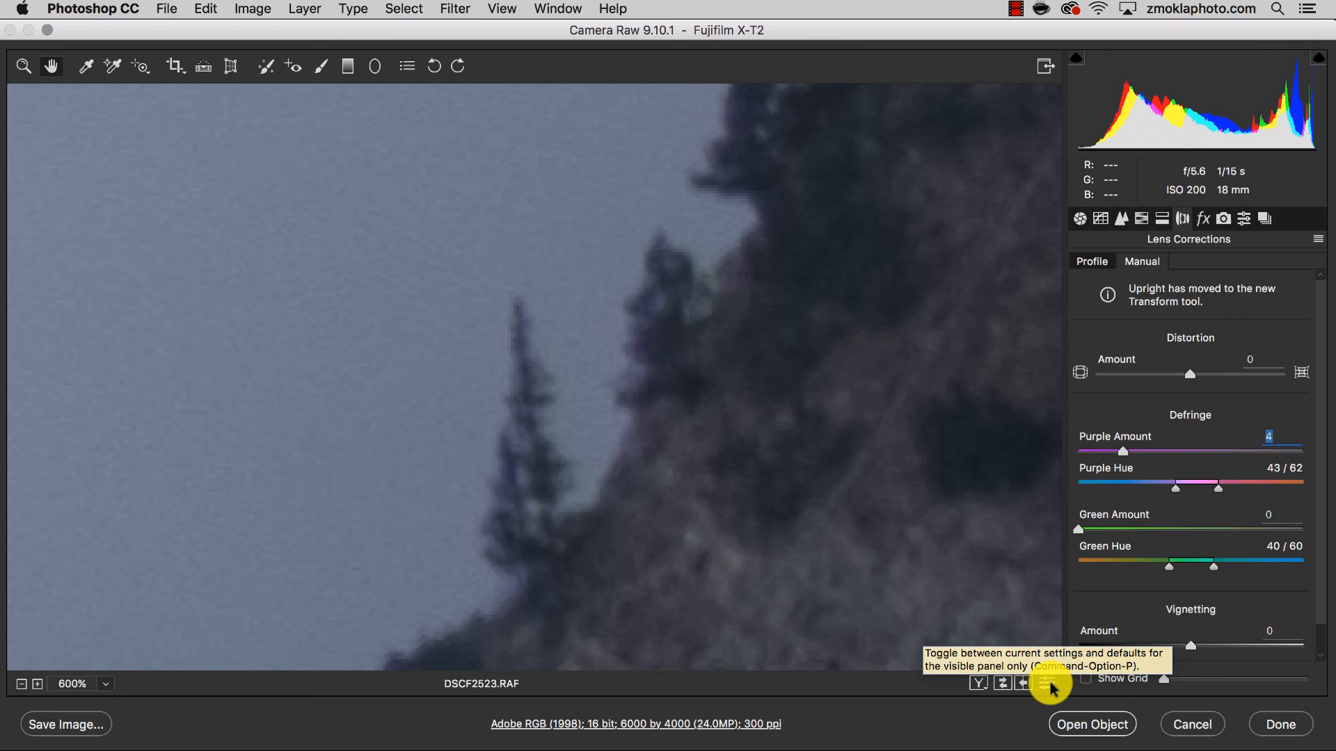
left_click(1049, 685)
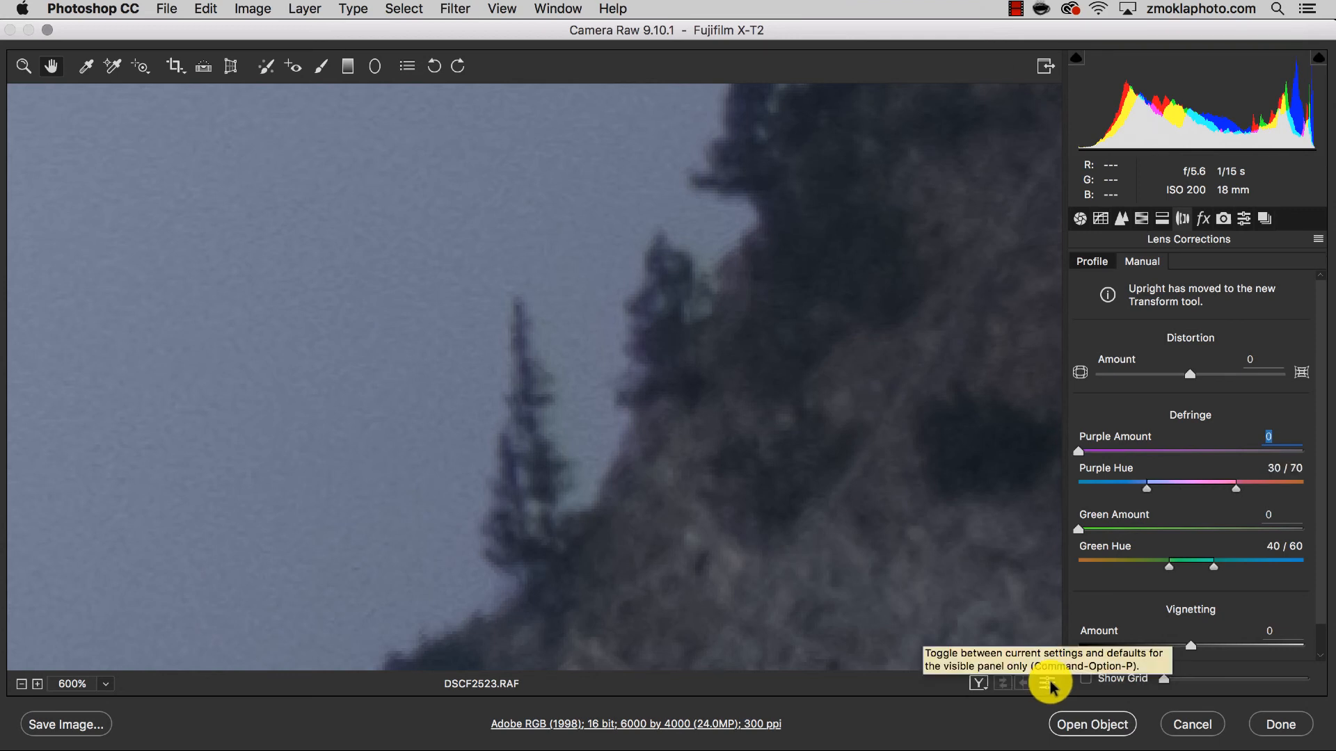
left_click(1049, 685)
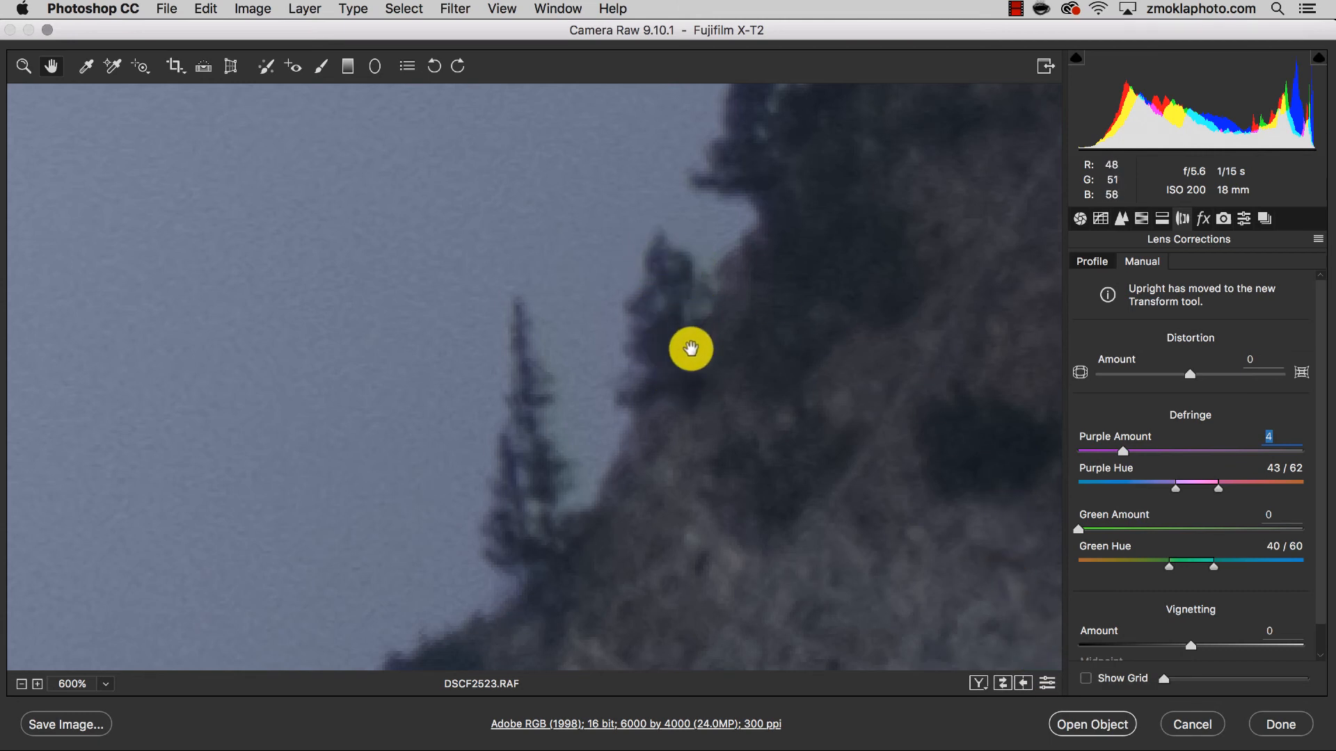
Step: Compare the pine tree's fringing with Remove Chromatic Aberration off and on, leaving the option enabled
left_click(1093, 262)
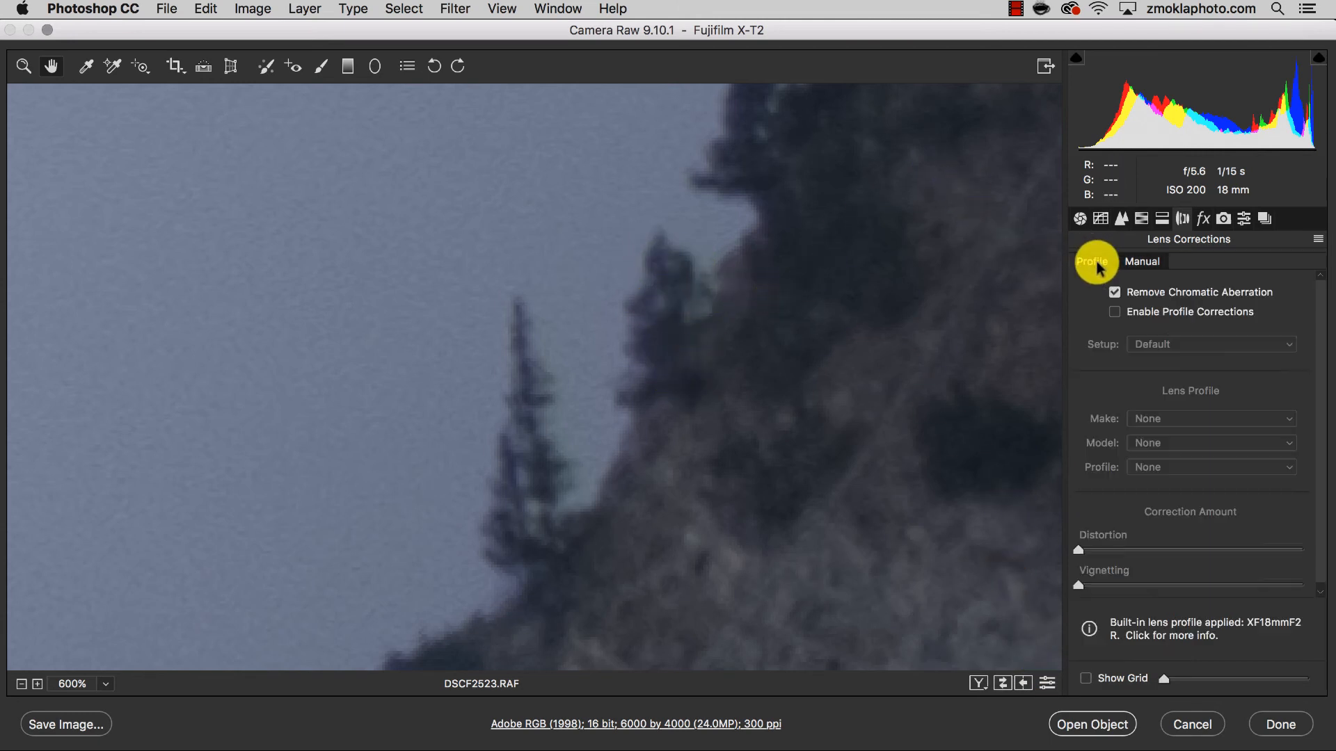
left_click(1114, 292)
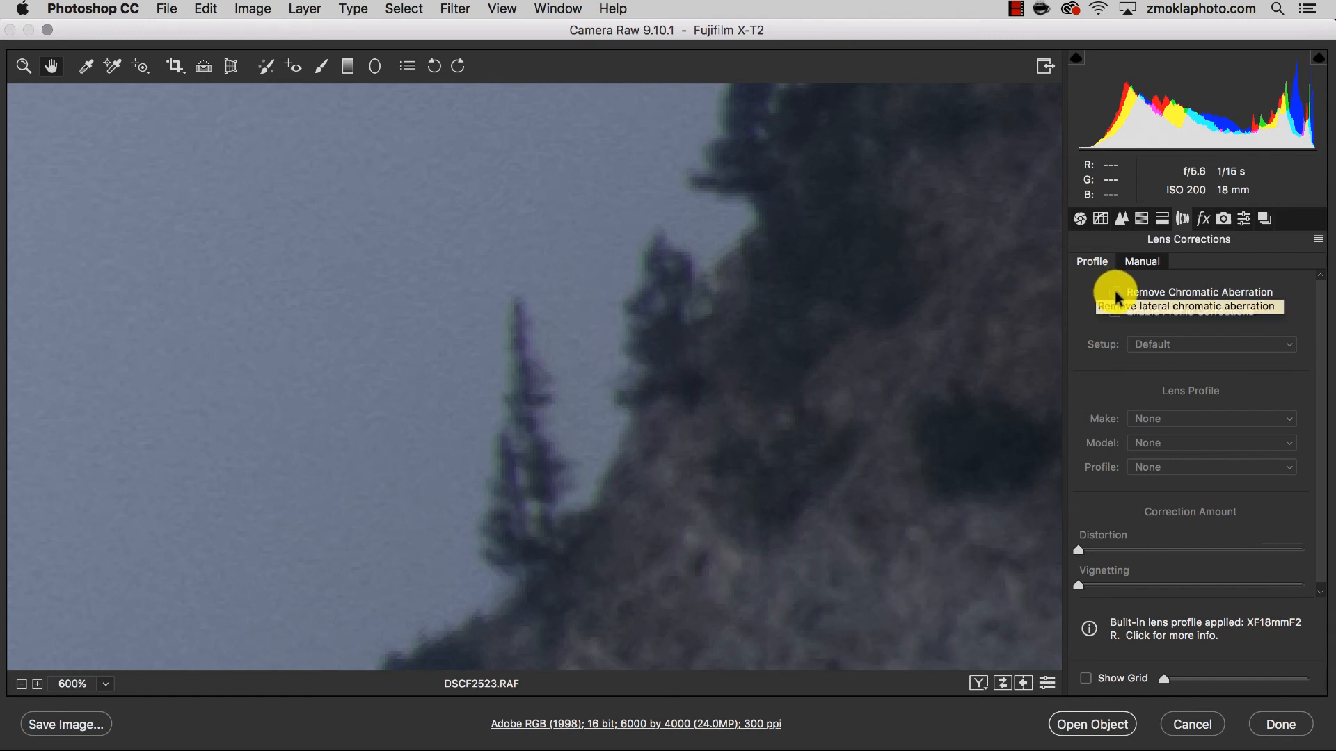
left_click(1114, 292)
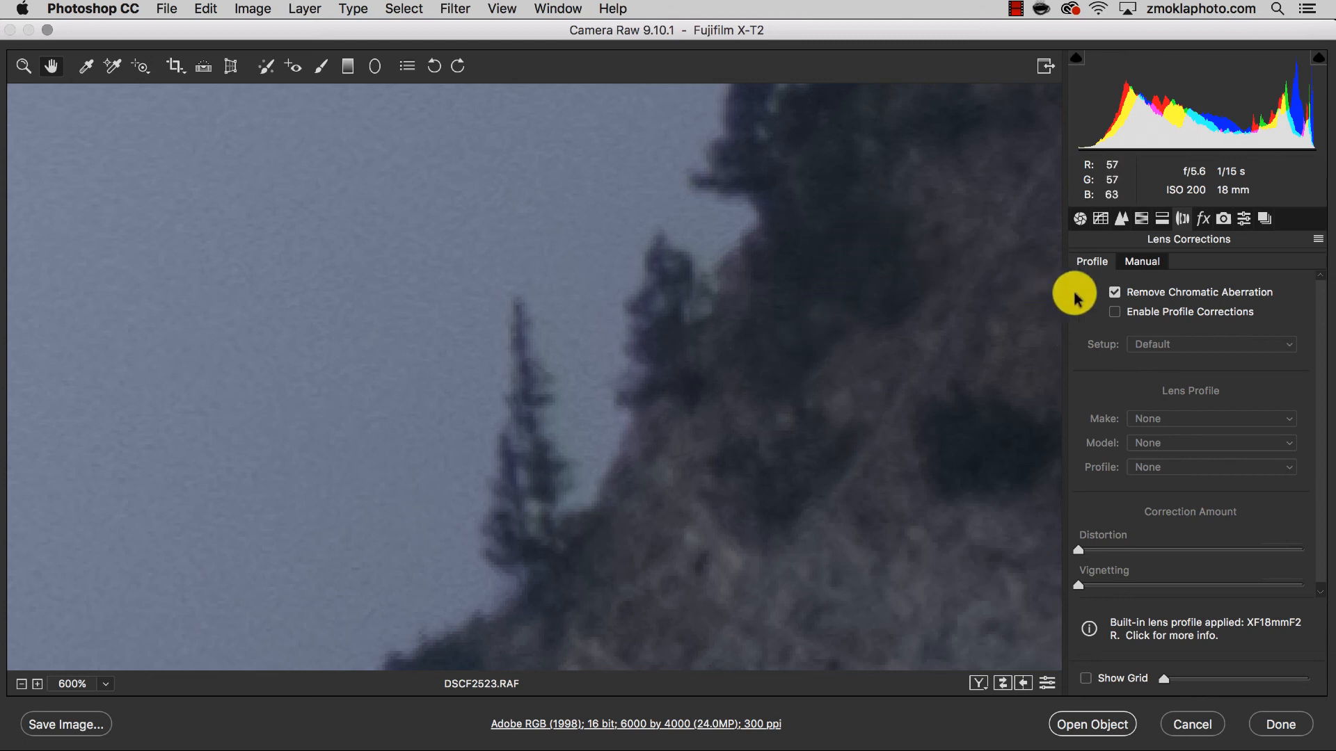
Step: Review the whole photo fitted in view and its manual Defringe values, returning to the profile-based lens corrections
double_click(51, 64)
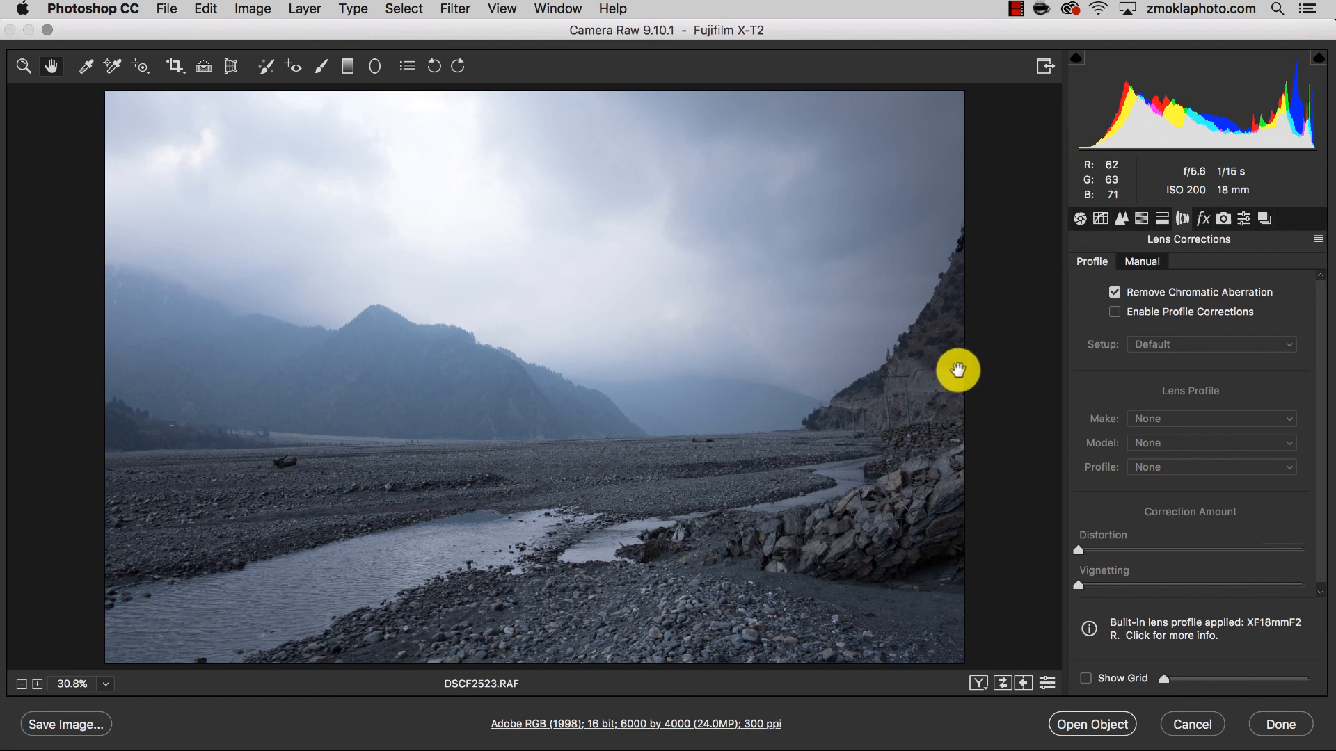
left_click(1141, 263)
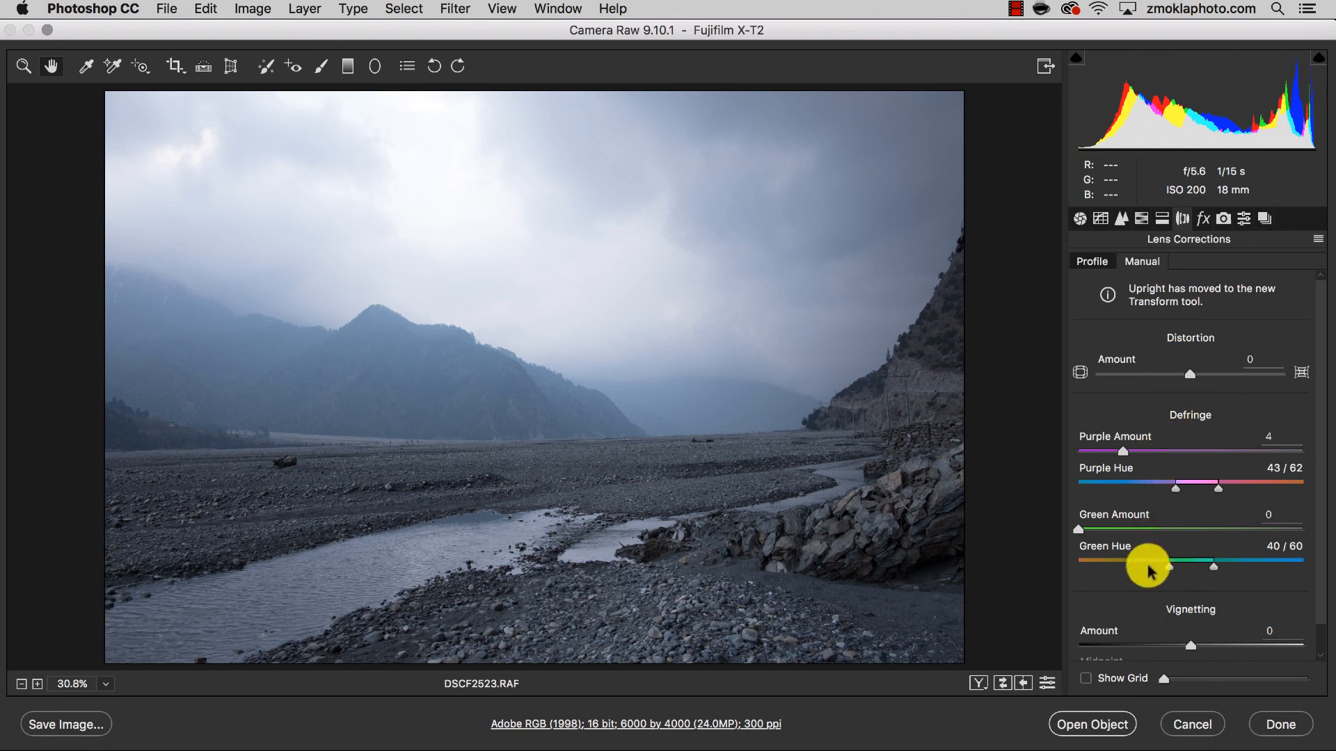
left_click(1089, 262)
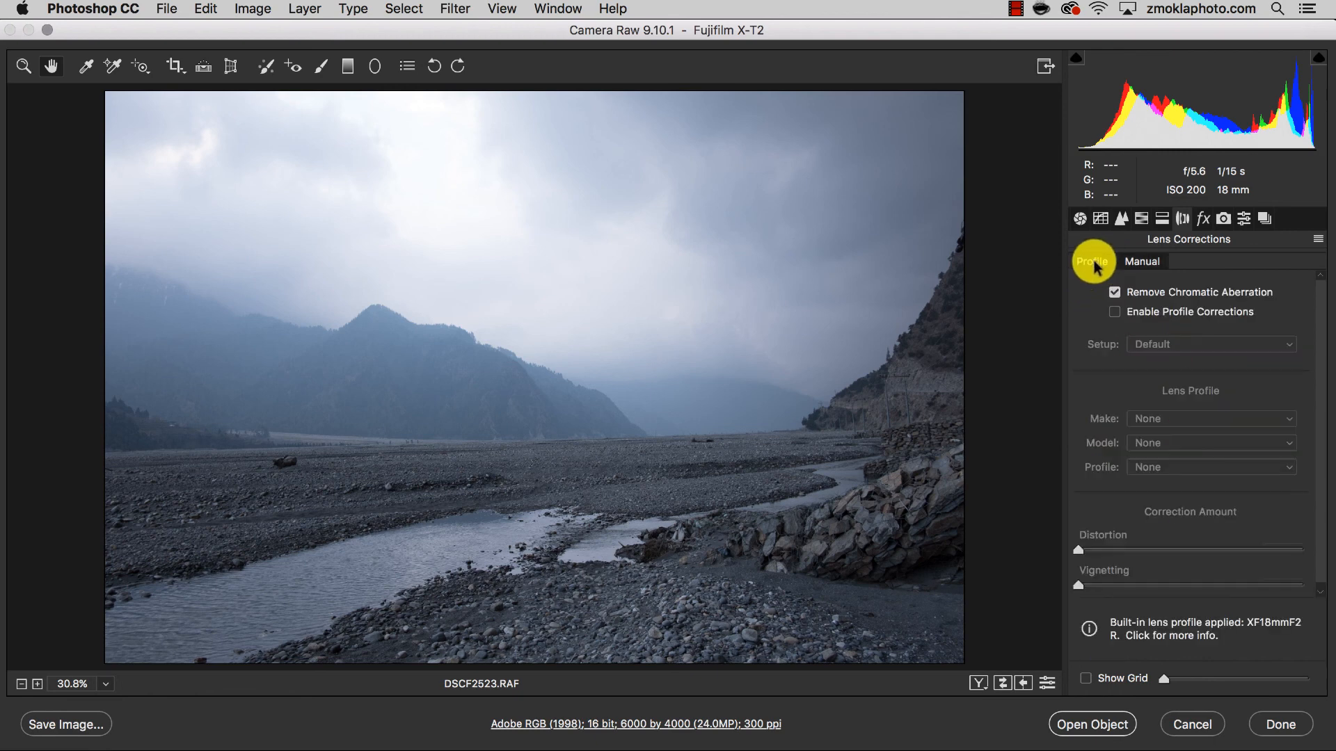